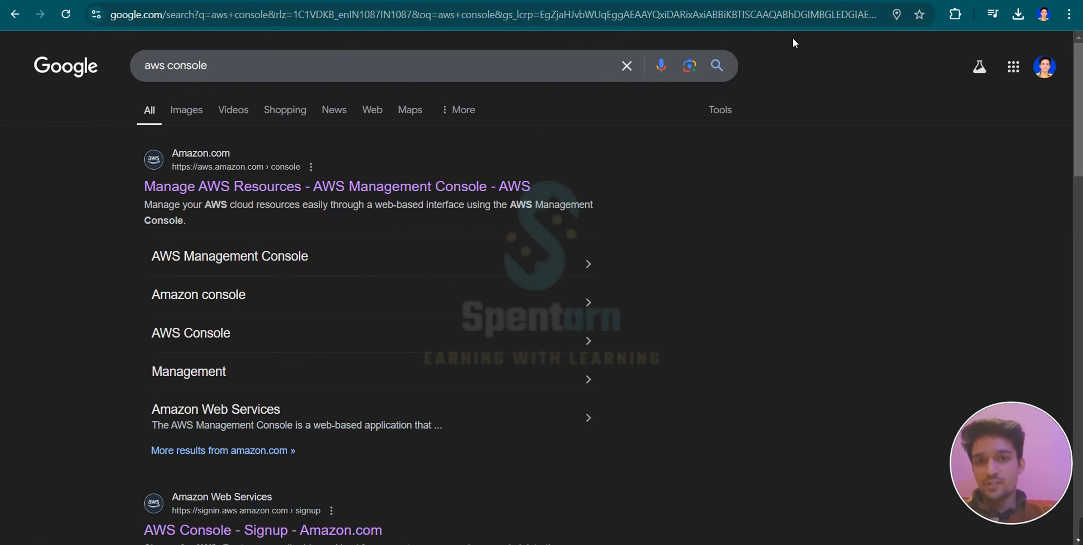
# Open the AWS Management Console page from the search results, proceed to sign-in and go to Console Home.
pyautogui.click(313, 178)
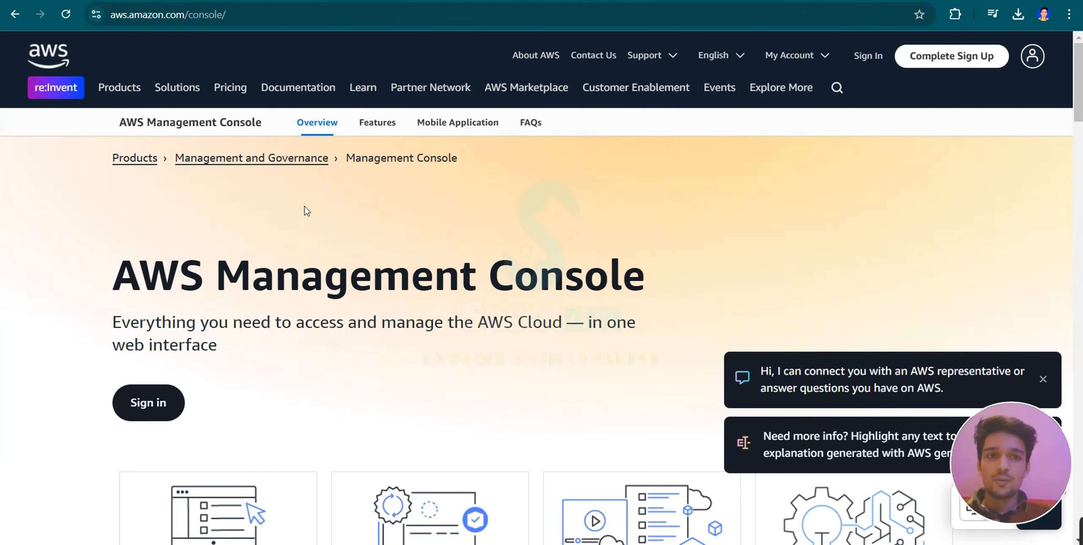
pyautogui.click(162, 406)
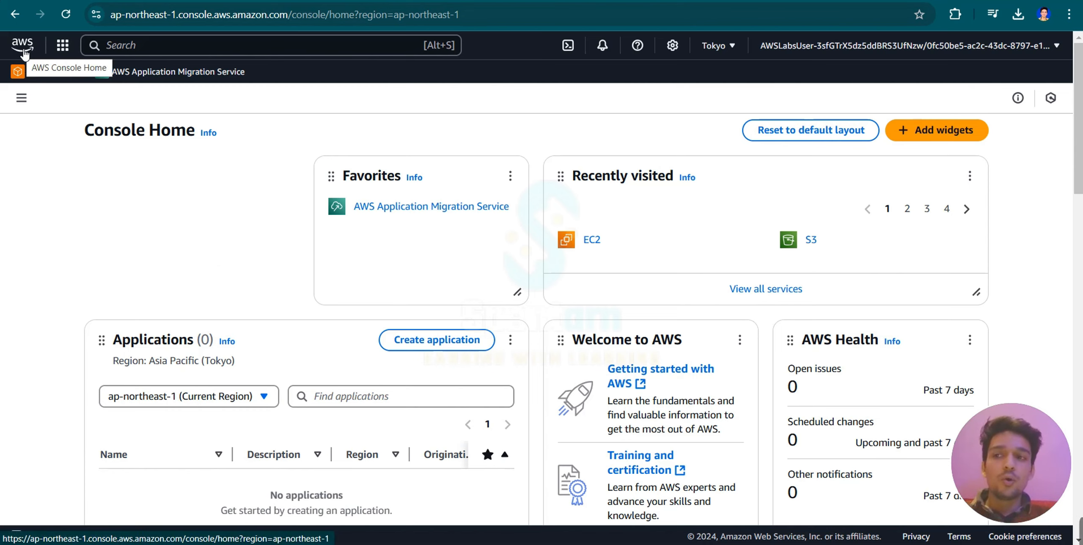
pyautogui.click(23, 47)
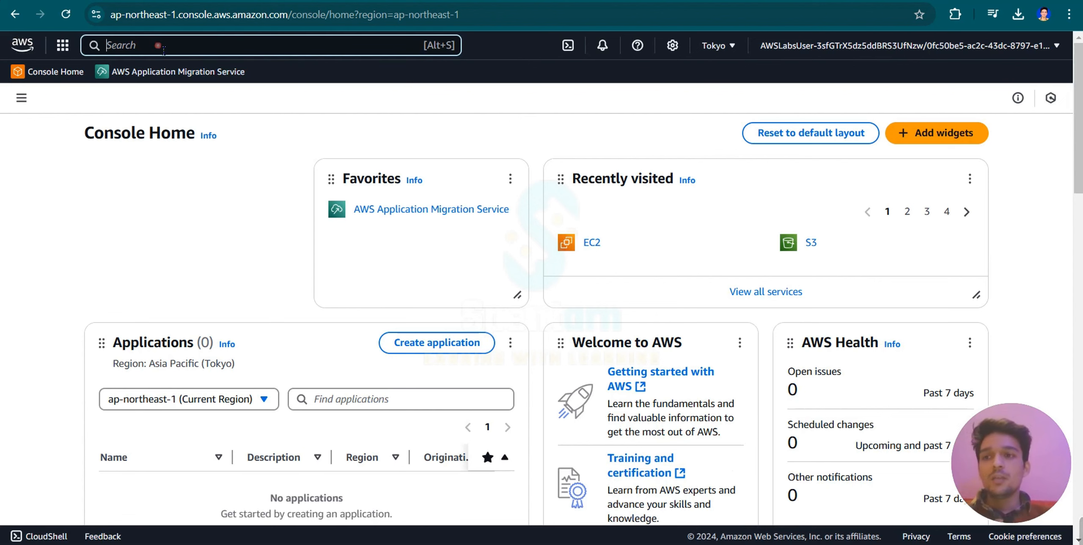
# Browse the list of AWS services by category, examining the Compute, Blockchain and Database offerings.
pyautogui.click(63, 50)
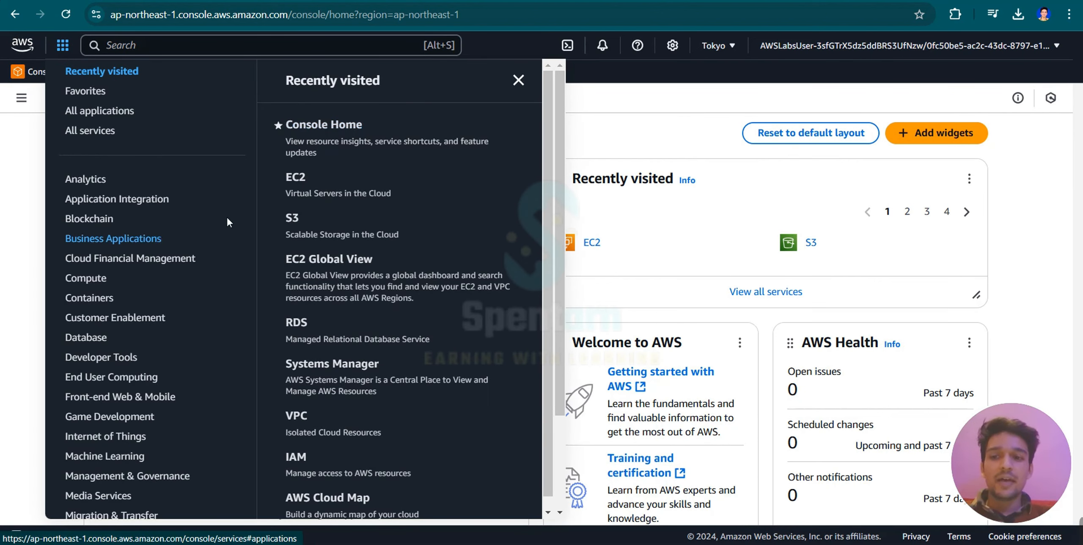
pyautogui.scroll(-1, 370, 231)
pyautogui.scroll(-3, 84, 275)
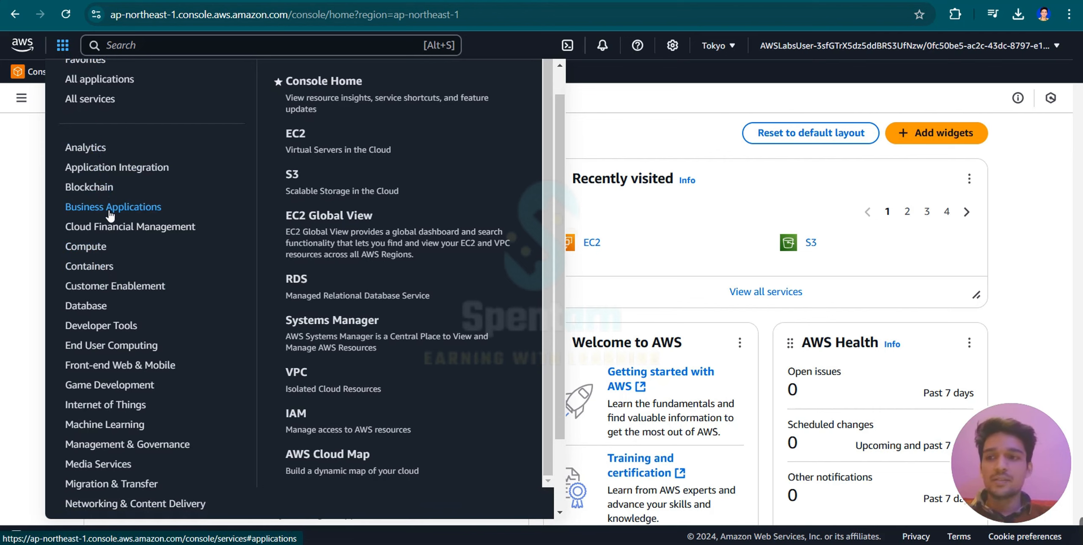
pyautogui.click(91, 250)
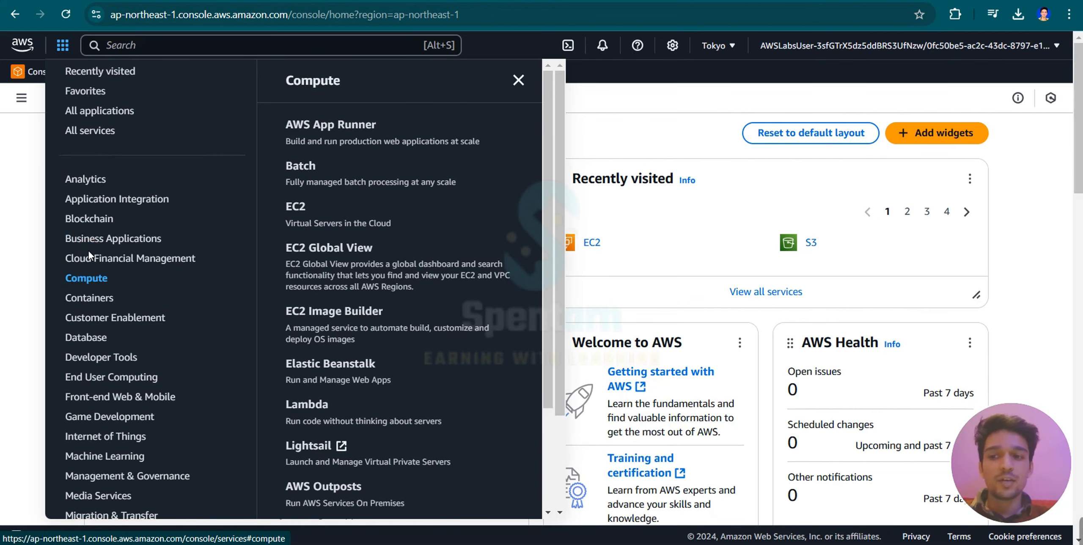
pyautogui.scroll(-1, 299, 279)
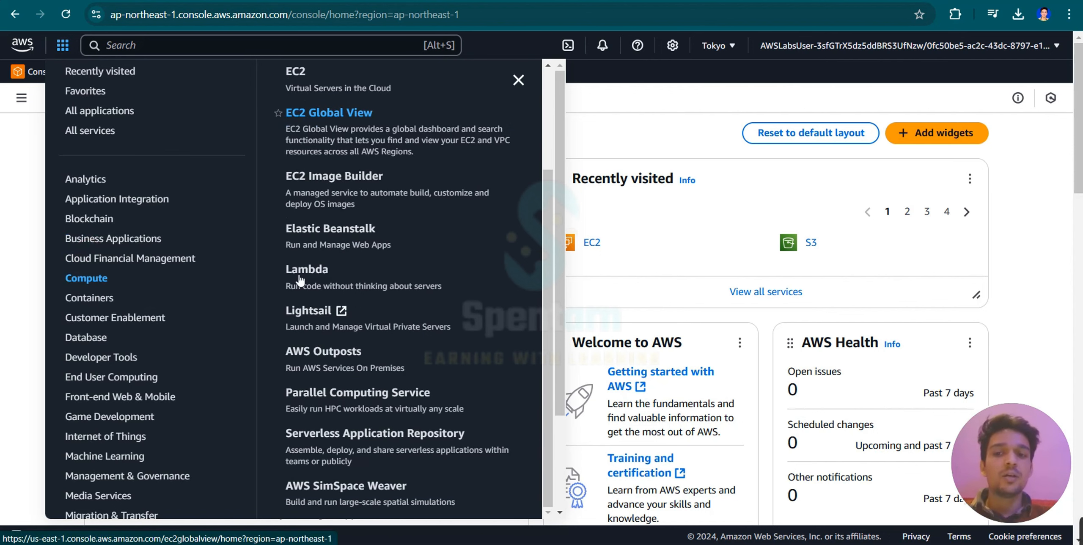
pyautogui.click(92, 219)
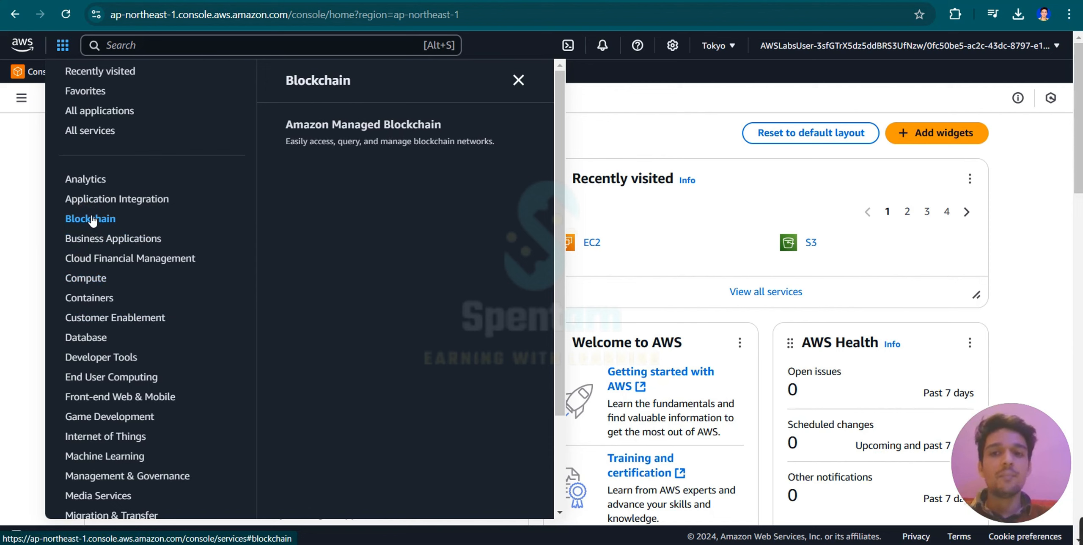
pyautogui.click(97, 338)
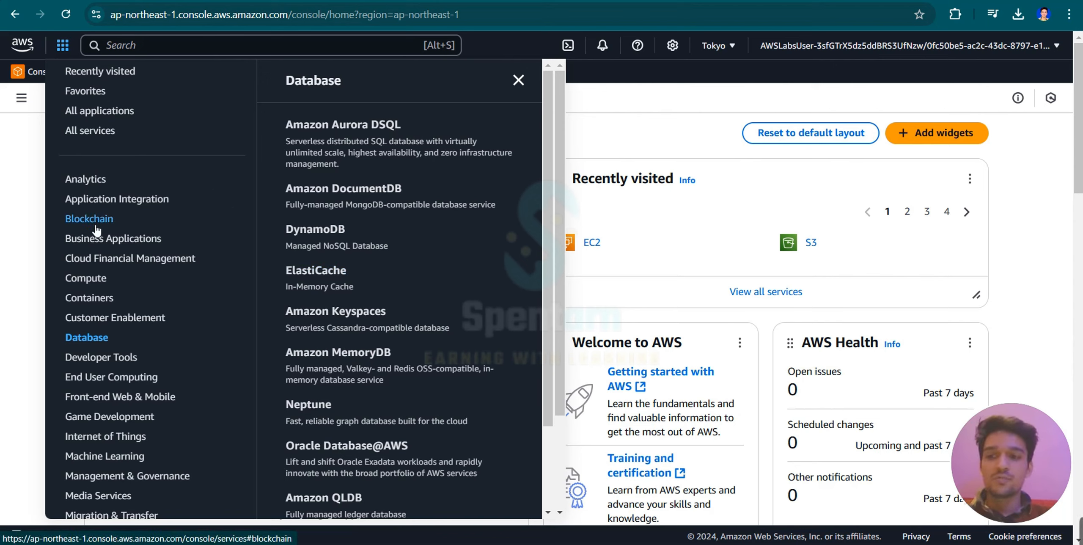
pyautogui.click(91, 275)
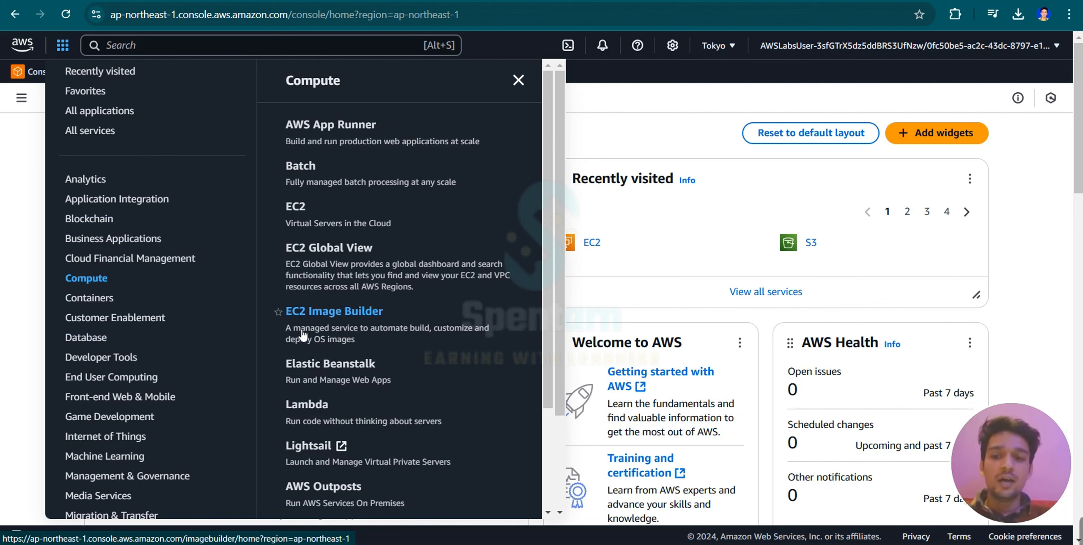
pyautogui.scroll(-1, 302, 334)
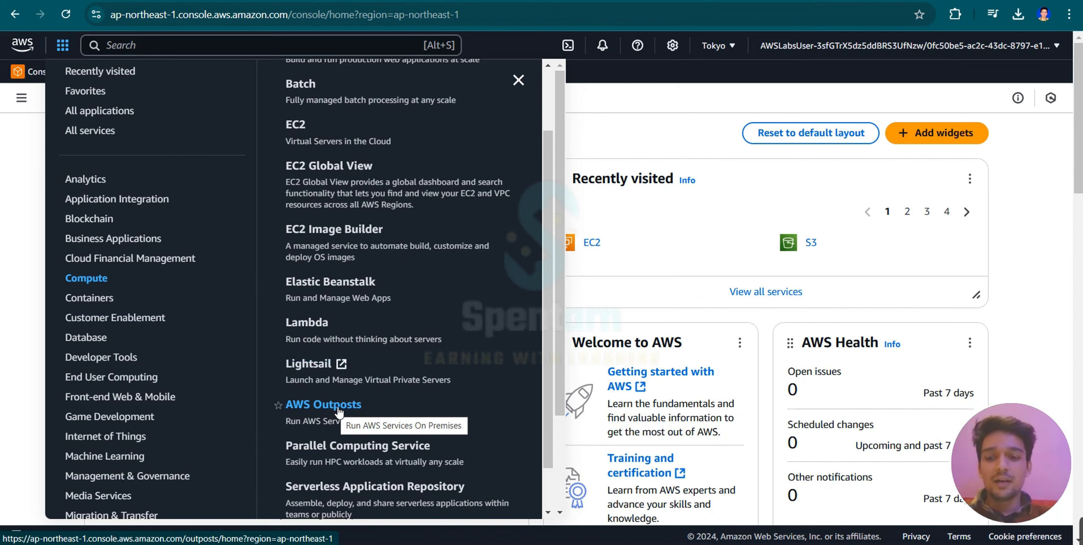
pyautogui.click(23, 205)
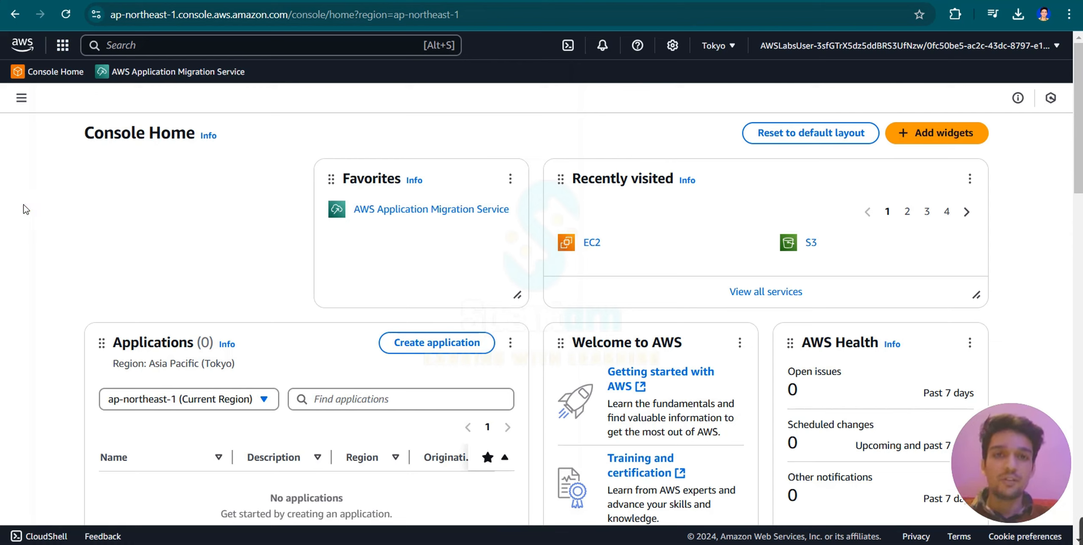
# Search the console for ec2 and s3, and clear the search.
pyautogui.click(167, 44)
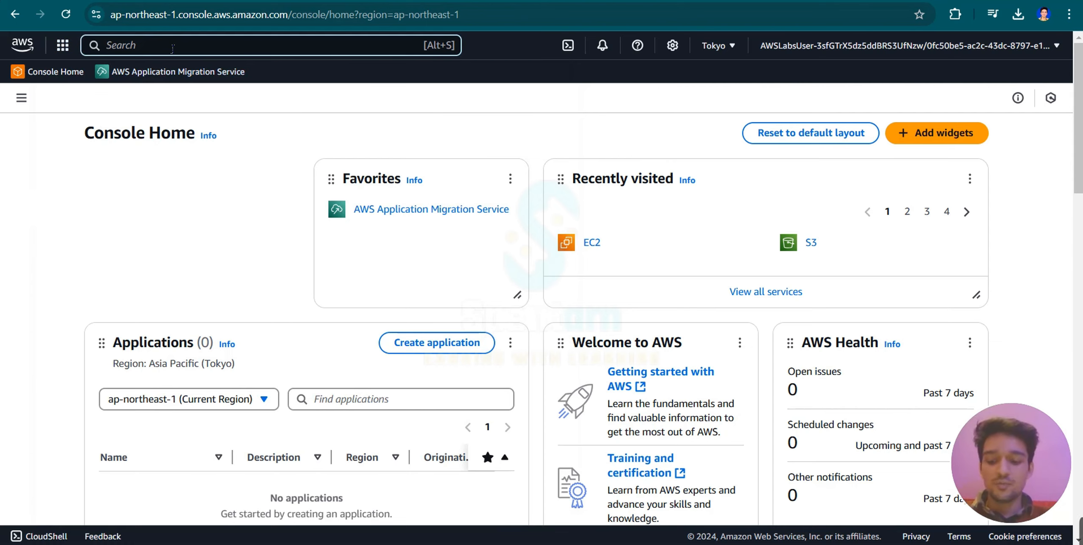
pyautogui.write('ec2')
pyautogui.press('BackSpace')
pyautogui.press('BackSpace')
pyautogui.press('BackSpace')
pyautogui.write('s3')
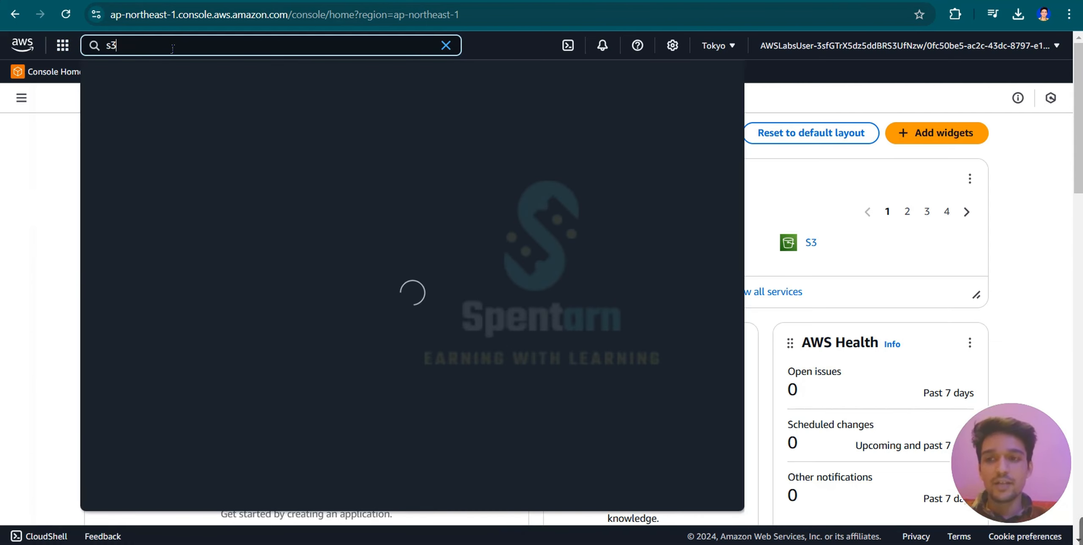
pyautogui.press('BackSpace')
pyautogui.press('Escape')
pyautogui.press('BackSpace')
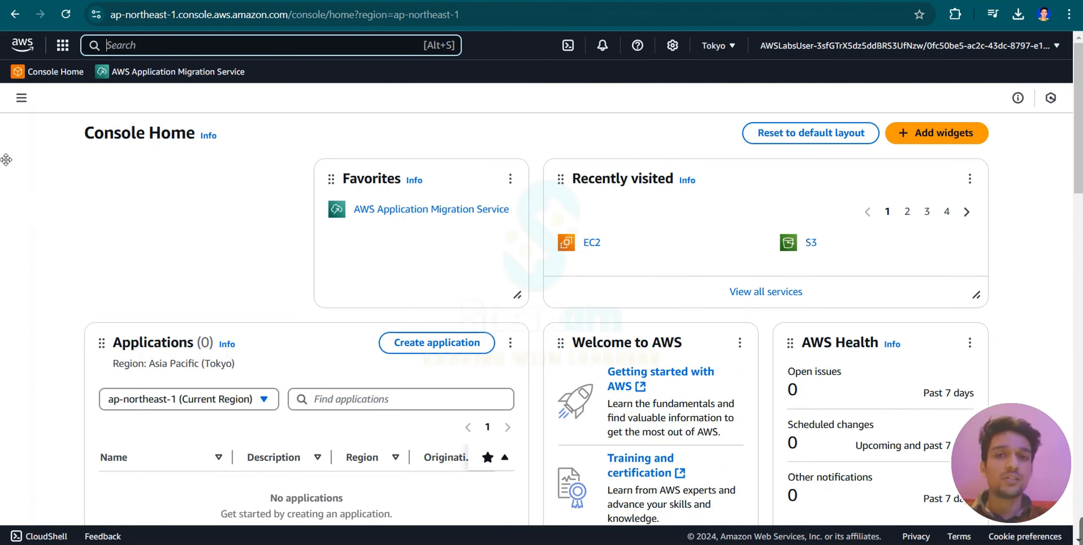
pyautogui.click(6, 183)
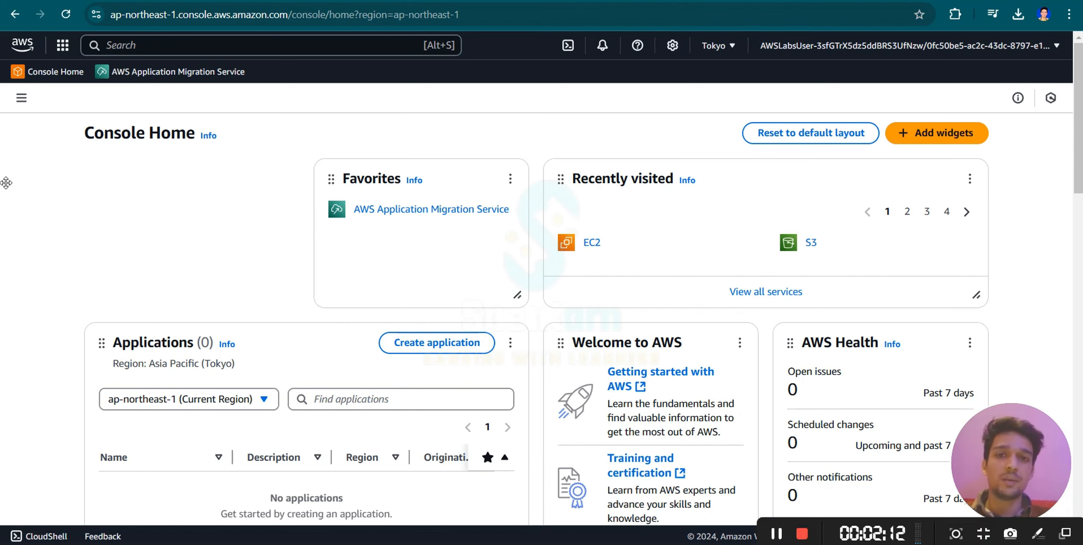
# Look through the widgets that can be added to Console Home without adding any.
pyautogui.click(927, 131)
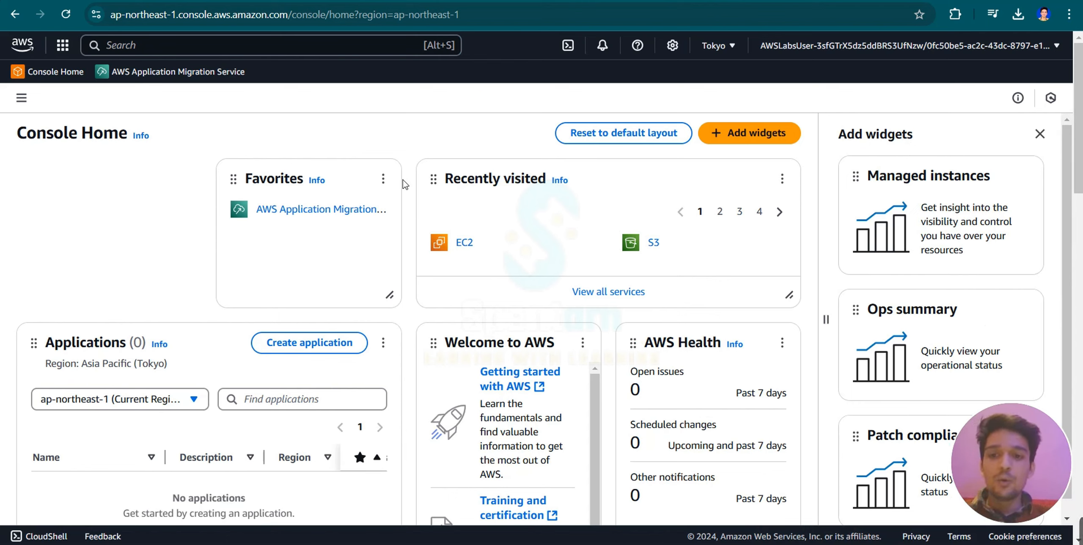
pyautogui.scroll(-1, 926, 327)
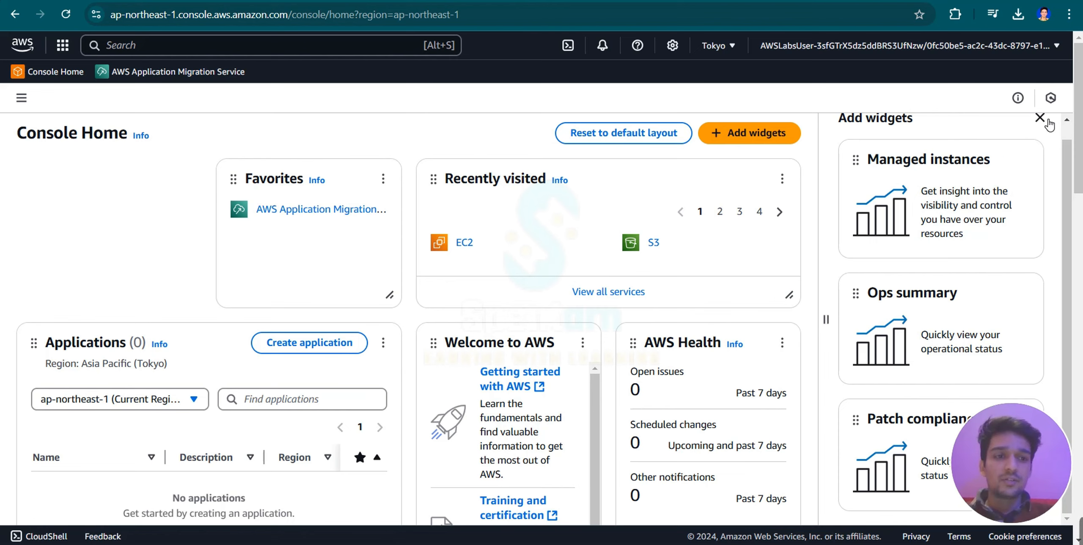
pyautogui.click(1039, 117)
# Shorten the Welcome to AWS widget on Console Home.
pyautogui.scroll(-5, 507, 341)
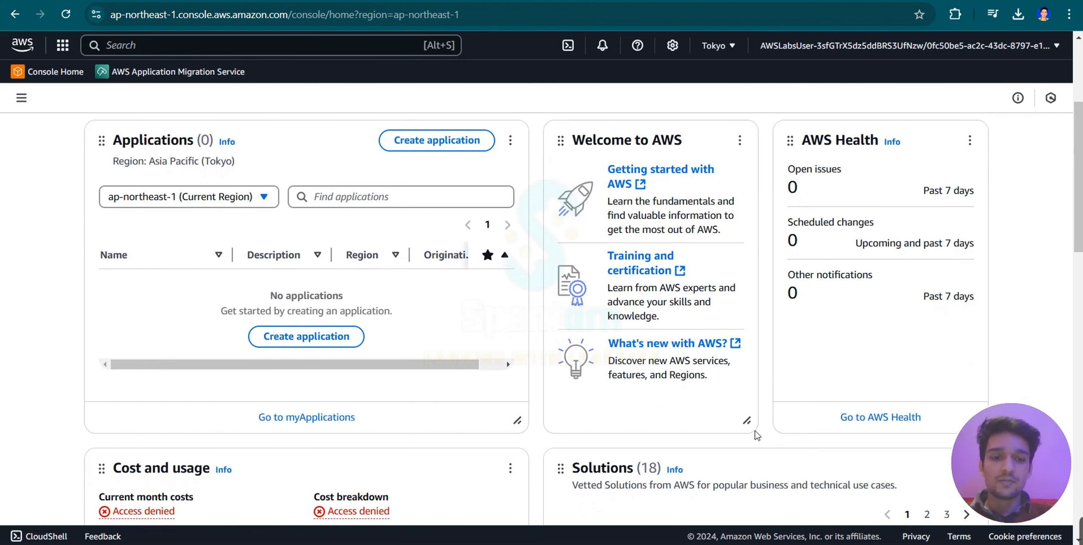
pyautogui.moveTo(748, 421); pyautogui.dragTo(625, 344)
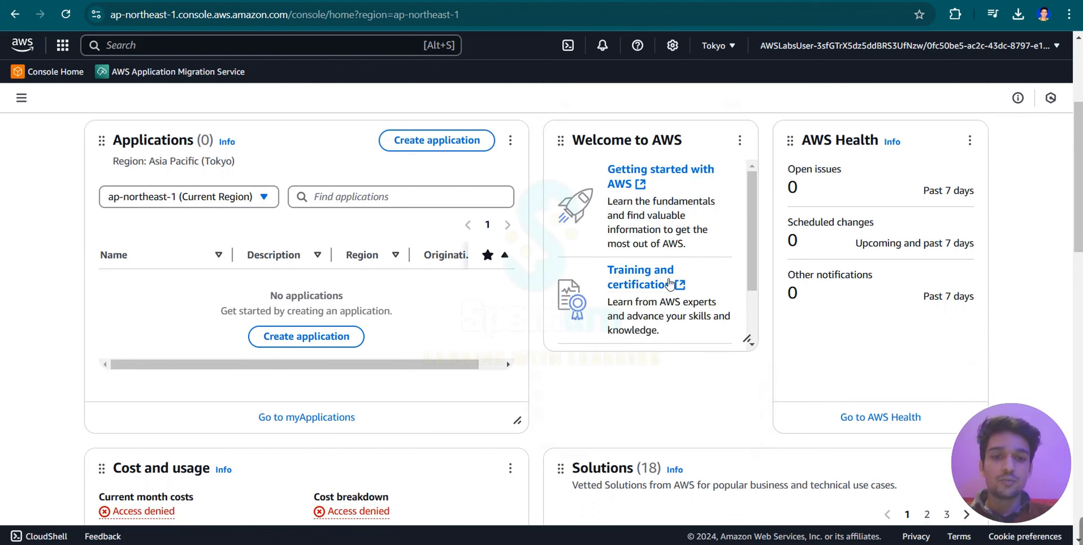
pyautogui.scroll(5, 550, 296)
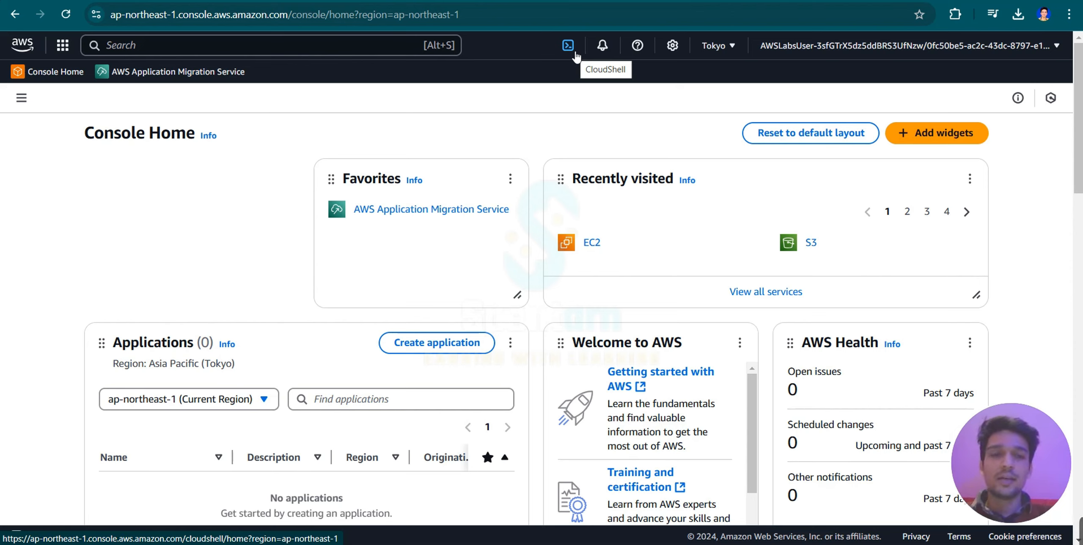
# Try the Dark and Browser default visual modes in the user settings and set the mode back to Light.
pyautogui.click(672, 46)
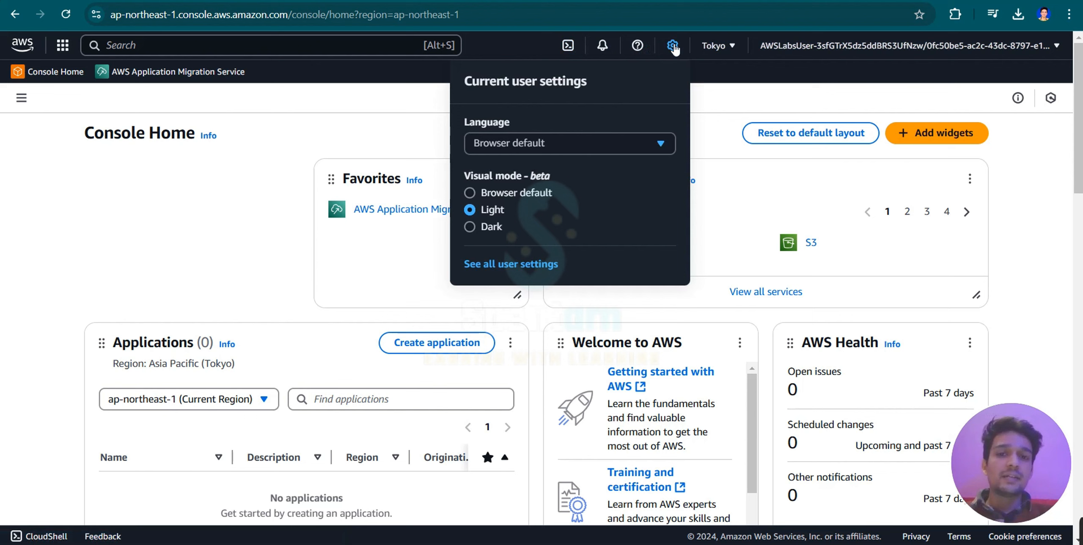
pyautogui.click(470, 226)
pyautogui.click(470, 210)
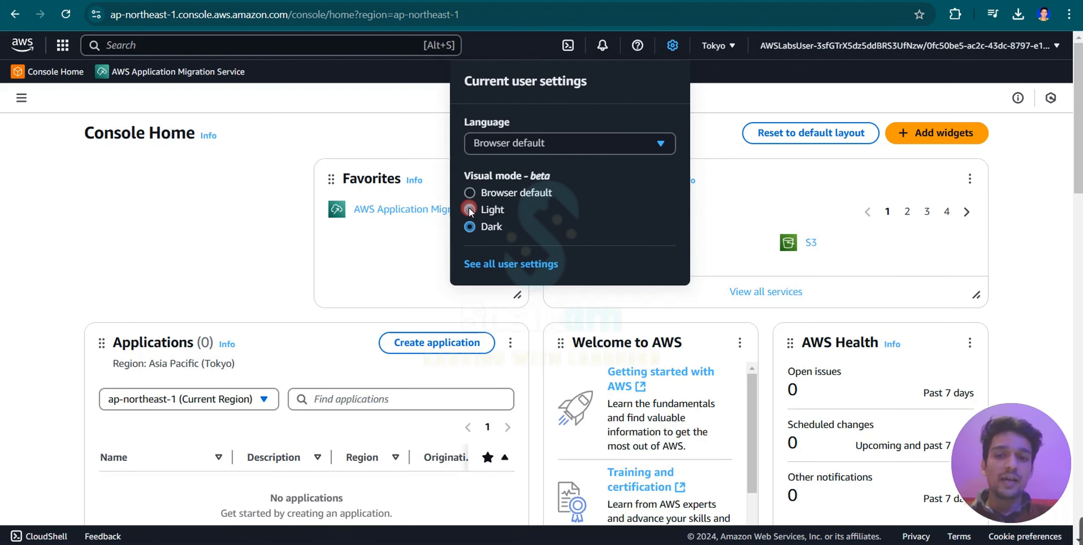
pyautogui.click(470, 193)
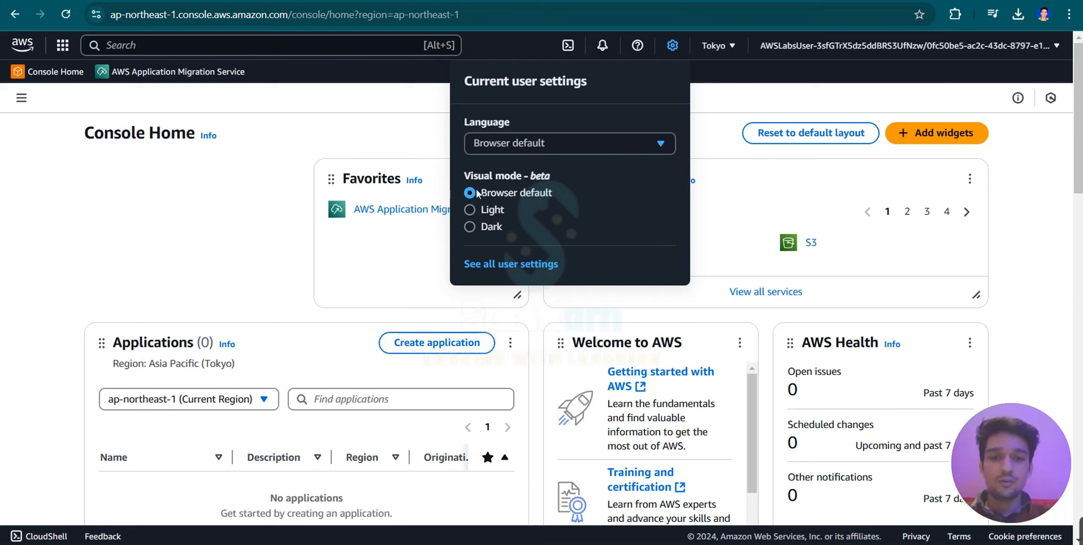
pyautogui.click(468, 211)
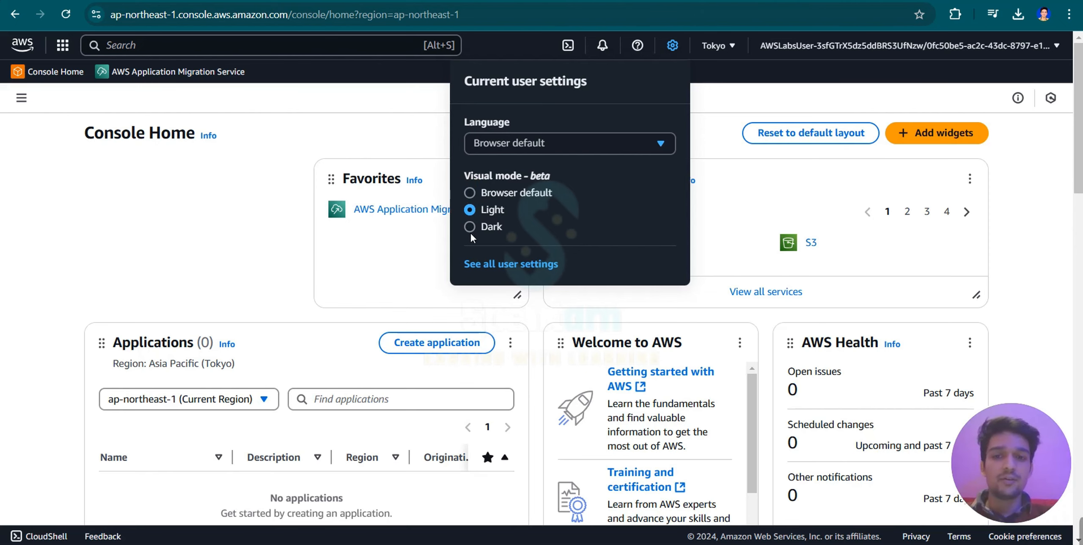
# Review the AWS Regions available for the console and the signed-in account's details and options.
pyautogui.click(740, 46)
pyautogui.click(741, 45)
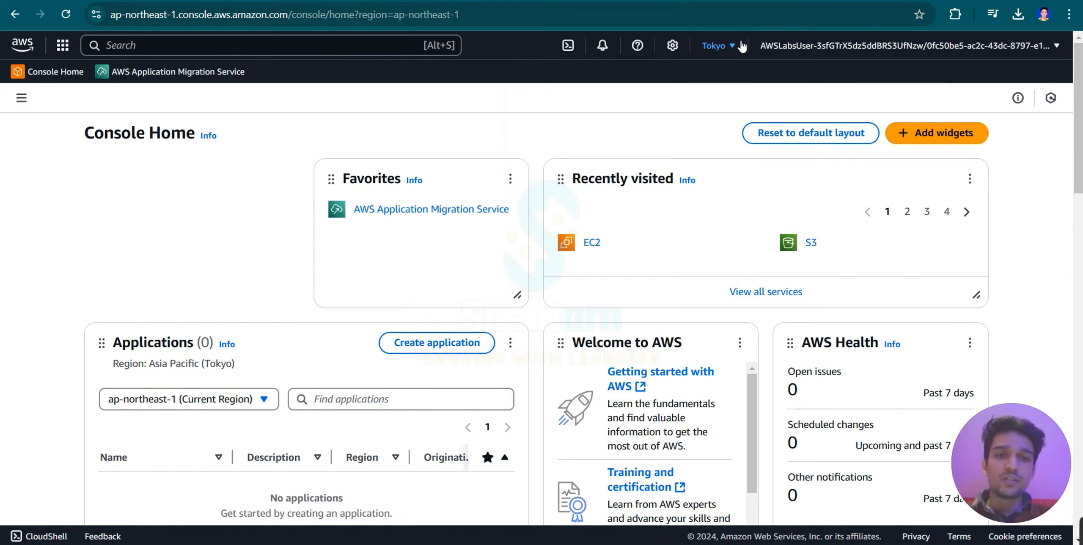
pyautogui.click(725, 45)
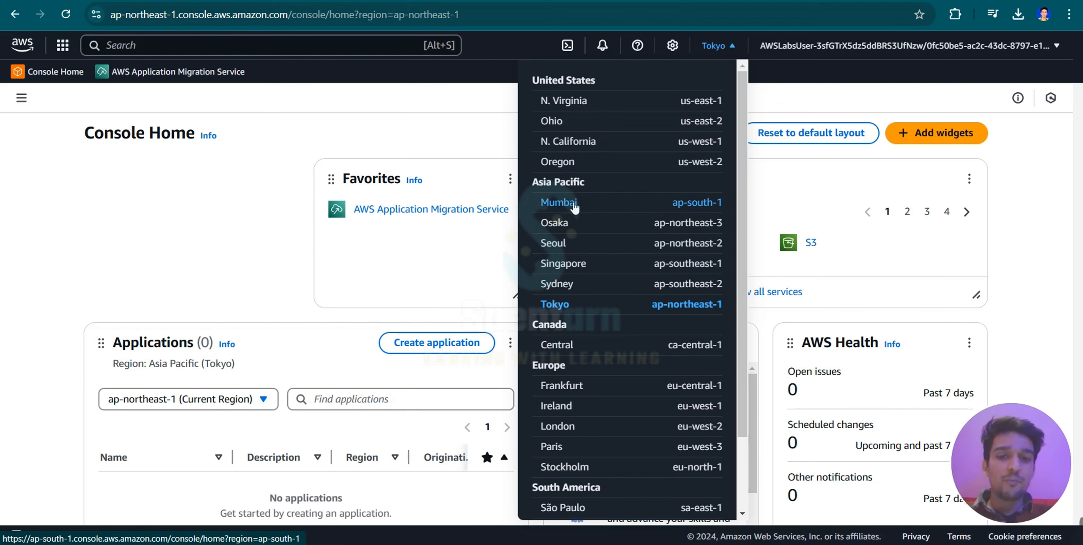
pyautogui.scroll(-2, 573, 326)
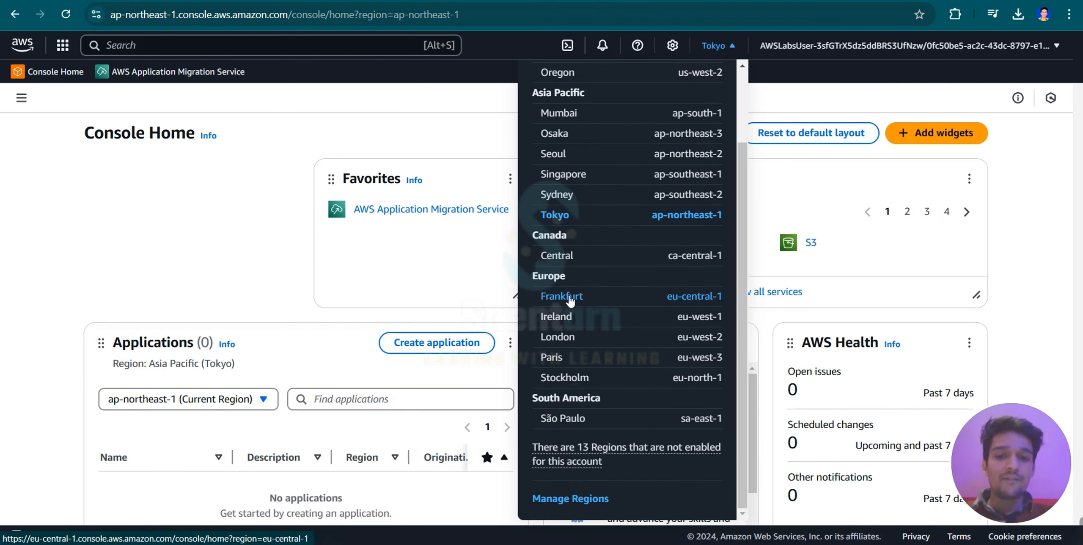
pyautogui.scroll(2, 617, 303)
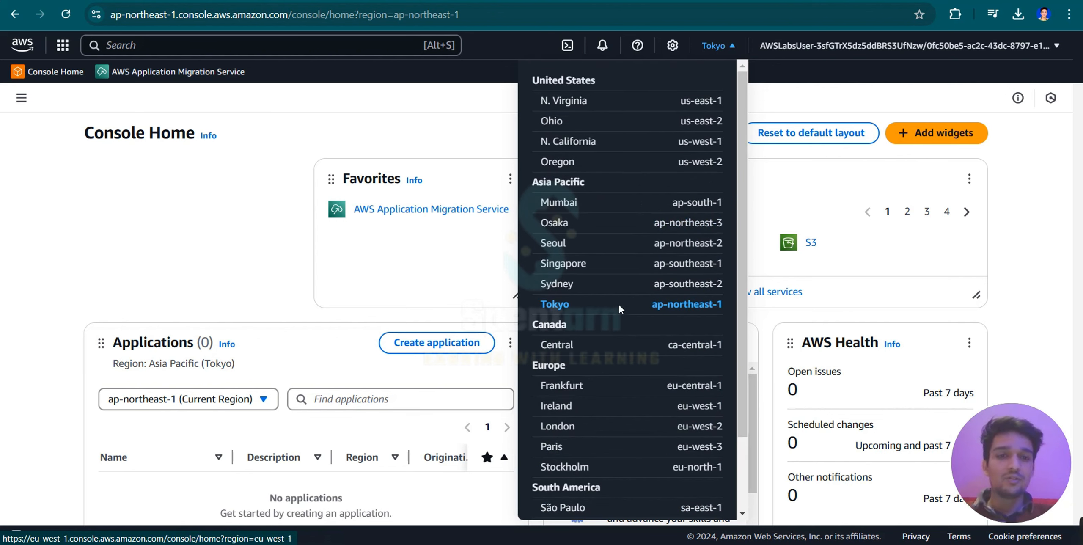
pyautogui.click(732, 45)
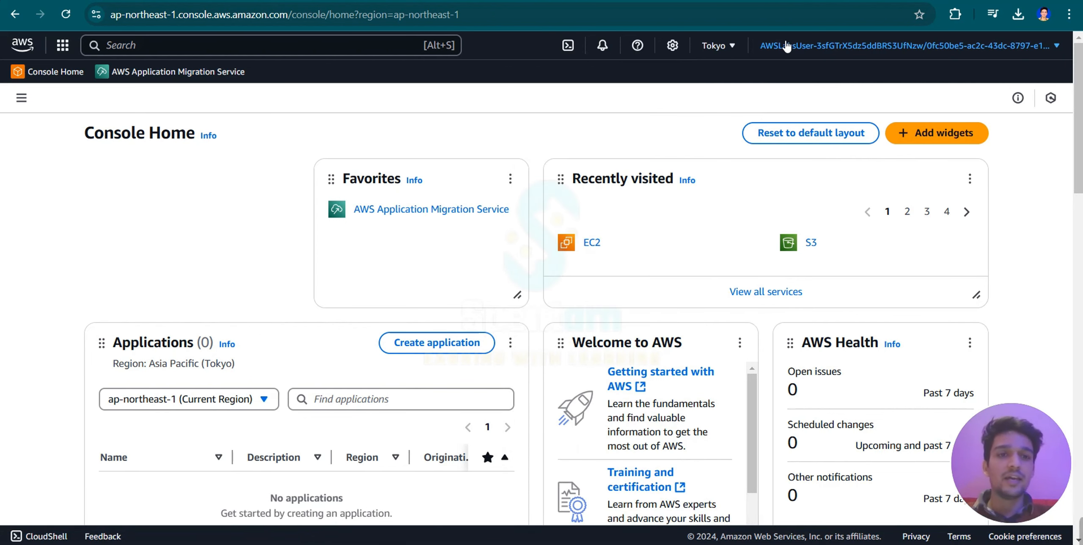
pyautogui.click(787, 47)
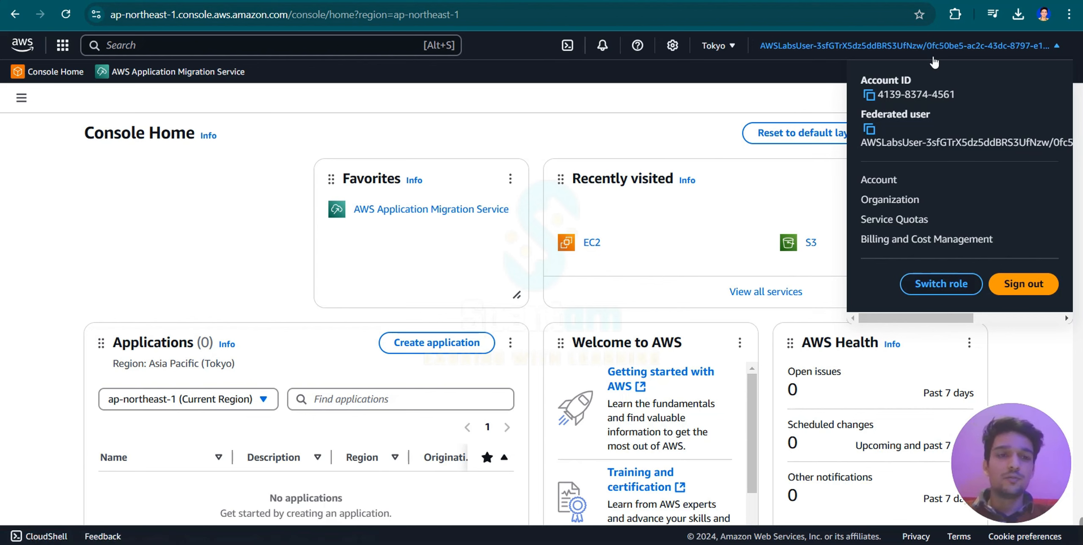
# Search for ec2 and open the EC2 service dashboard.
pyautogui.click(332, 47)
pyautogui.write('ec2')
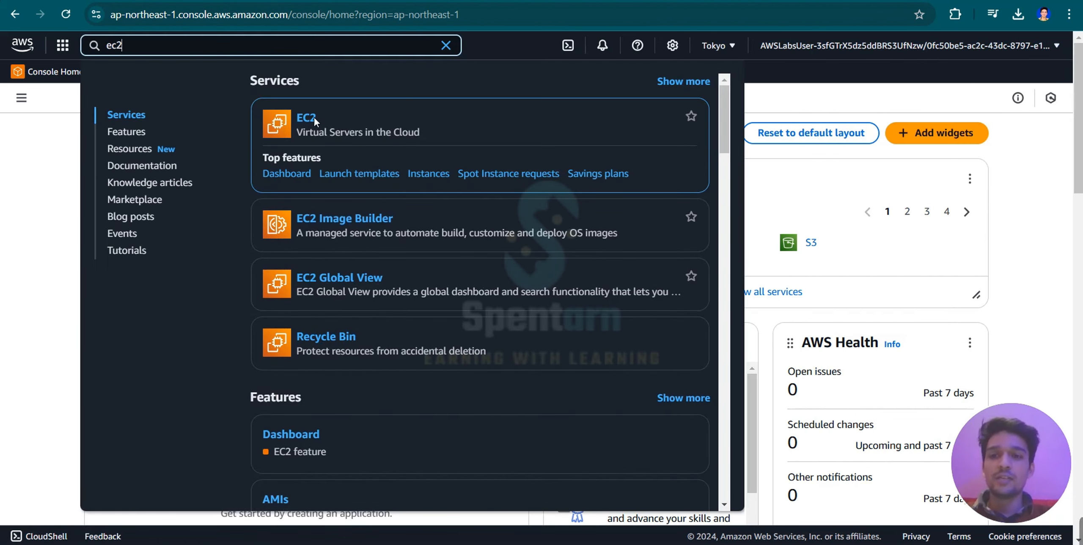
pyautogui.click(312, 121)
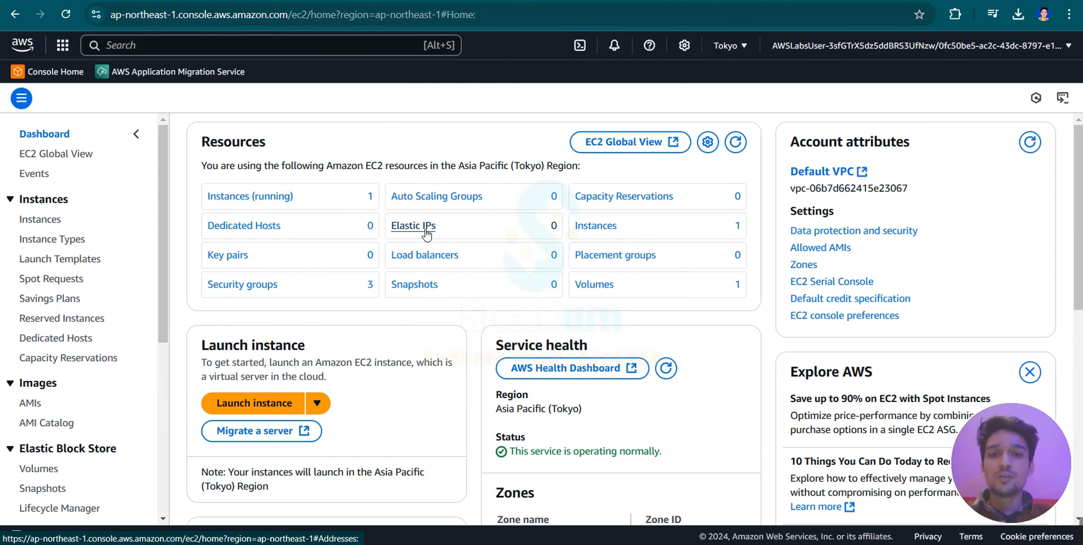
# List the running EC2 instances and select the Command Host instance.
pyautogui.click(274, 198)
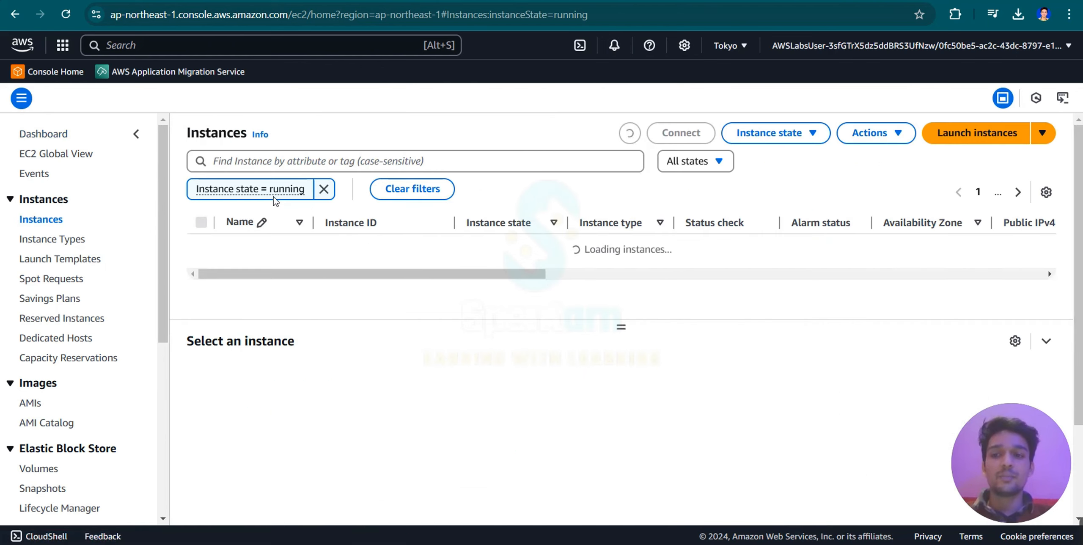
pyautogui.click(201, 245)
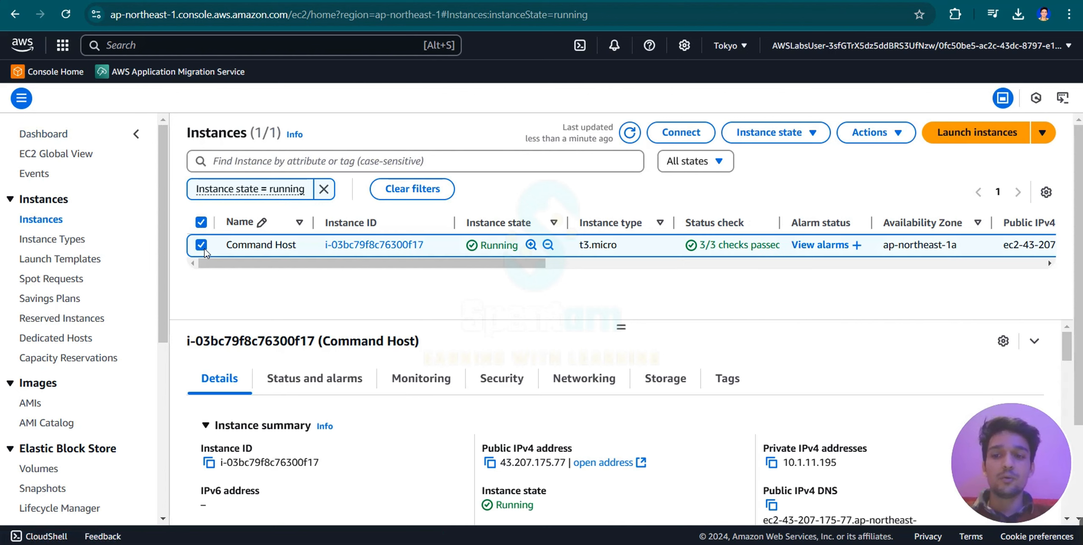
# Review the Command Host instance's summary and the EC2 dashboard's navigation sections, and return to the running instances list.
pyautogui.scroll(-2, 433, 363)
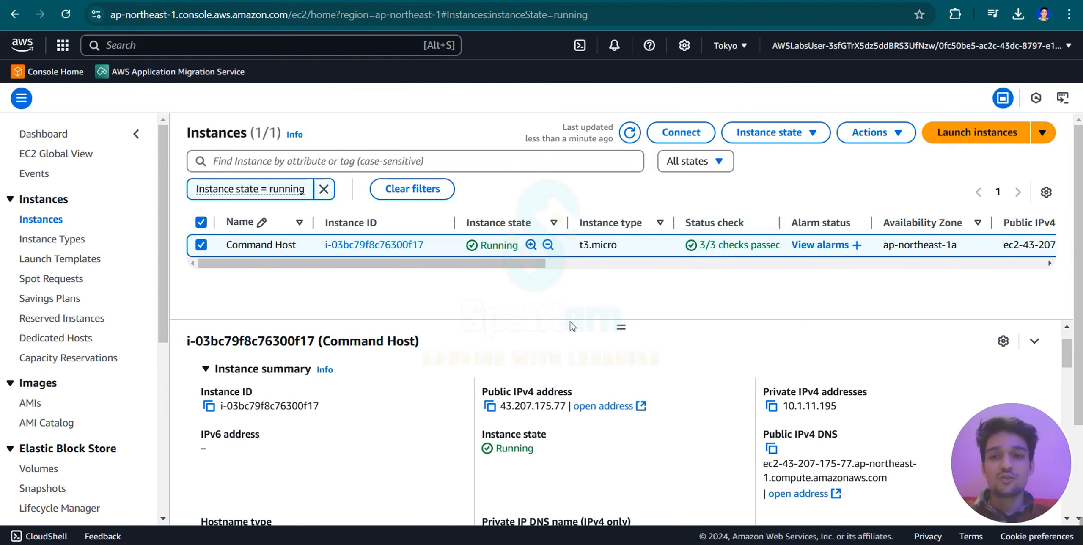
pyautogui.click(17, 17)
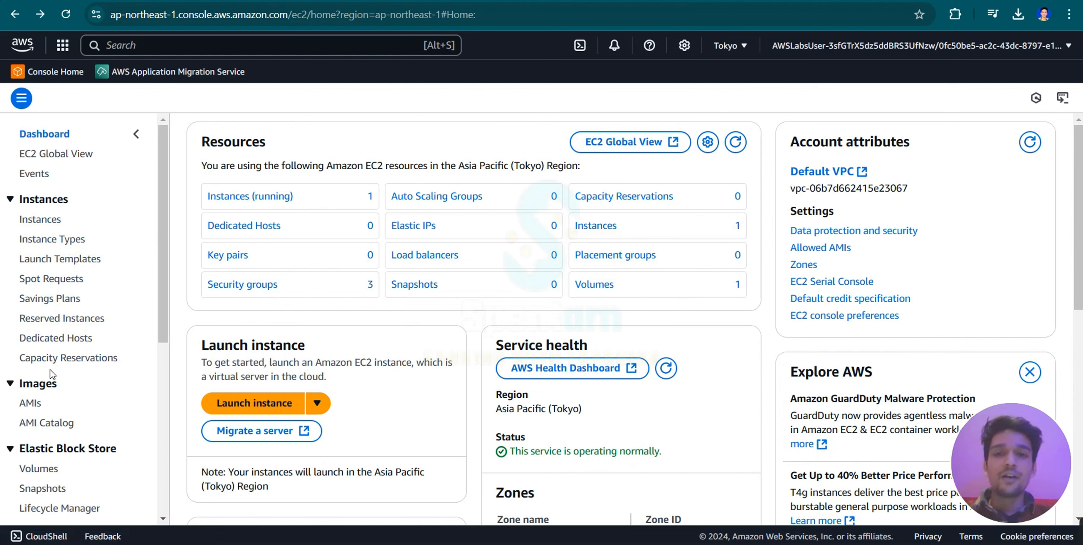
pyautogui.scroll(-6, 52, 374)
pyautogui.scroll(-2, 51, 374)
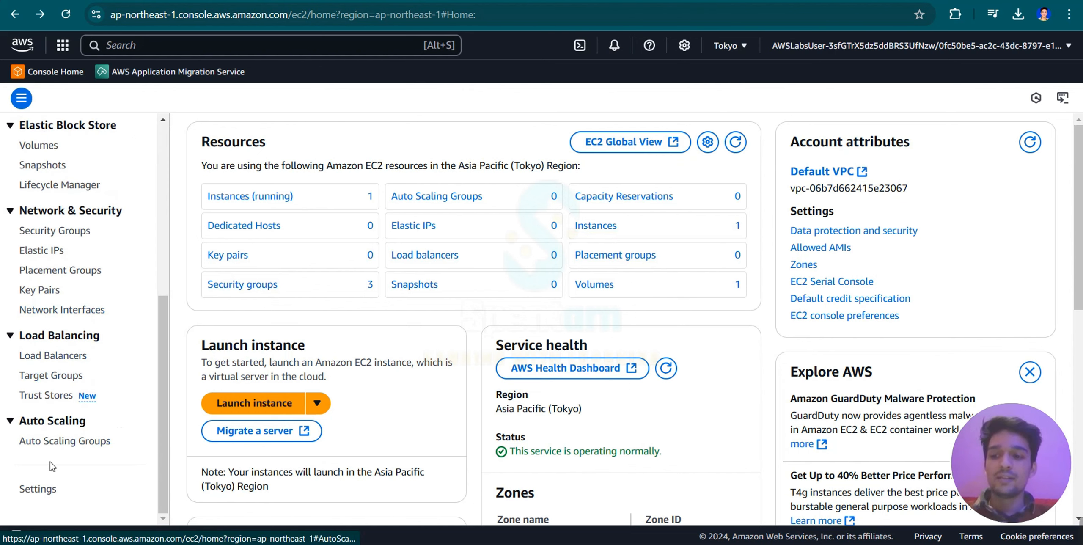
pyautogui.click(222, 197)
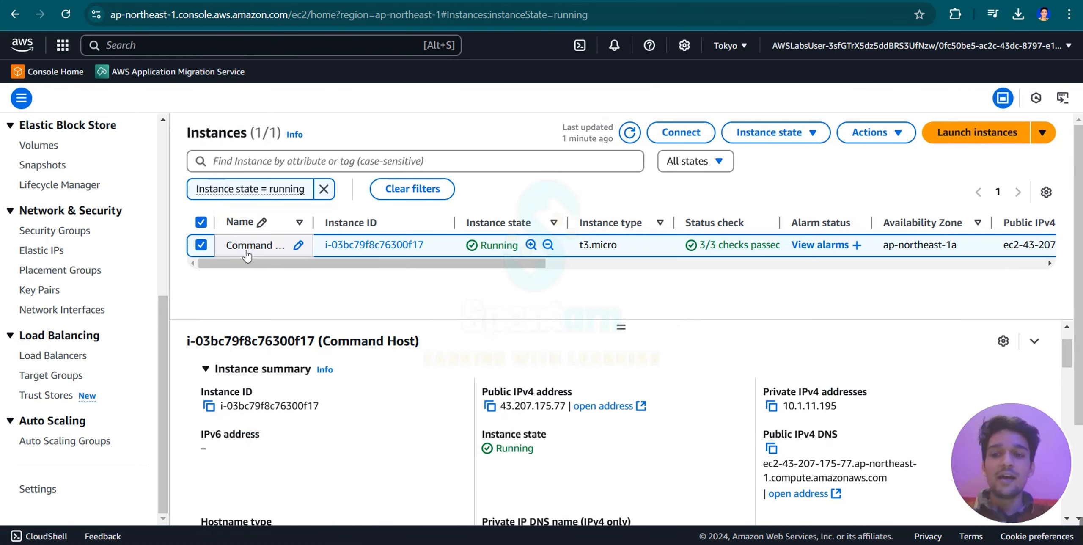
# Start launching a new EC2 instance and name it Spentarn.
pyautogui.click(968, 135)
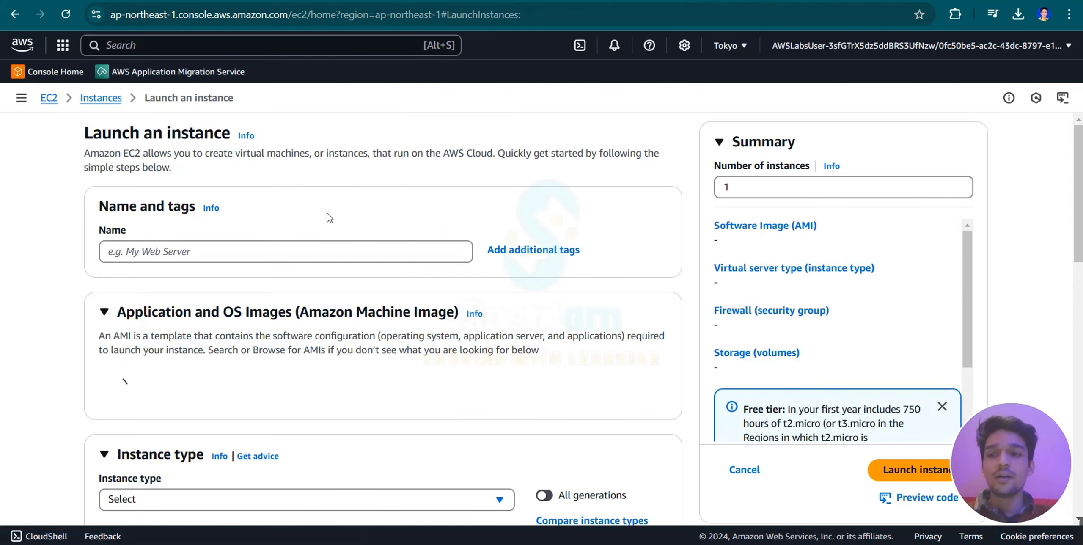
pyautogui.click(255, 250)
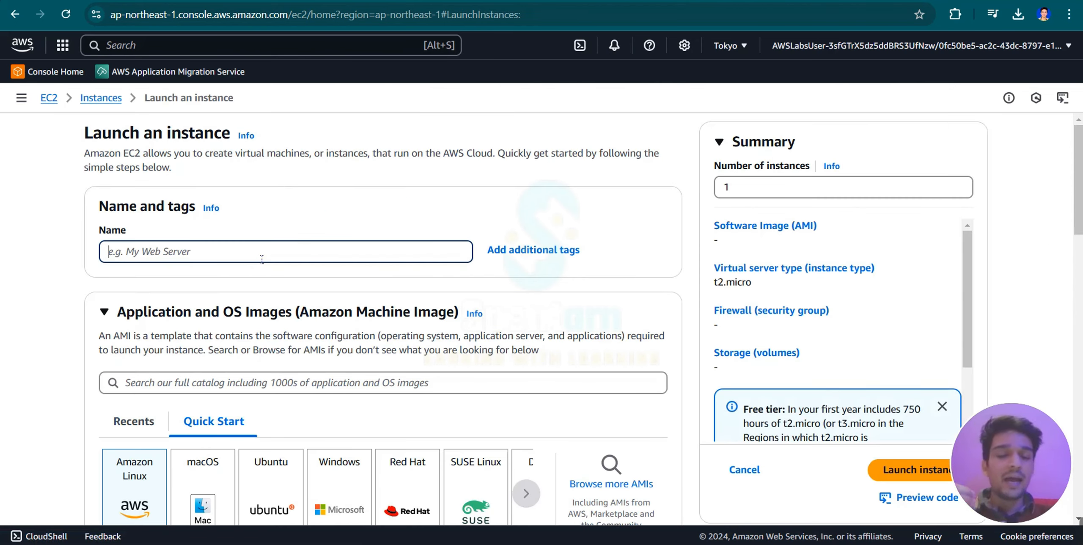
pyautogui.write('S')
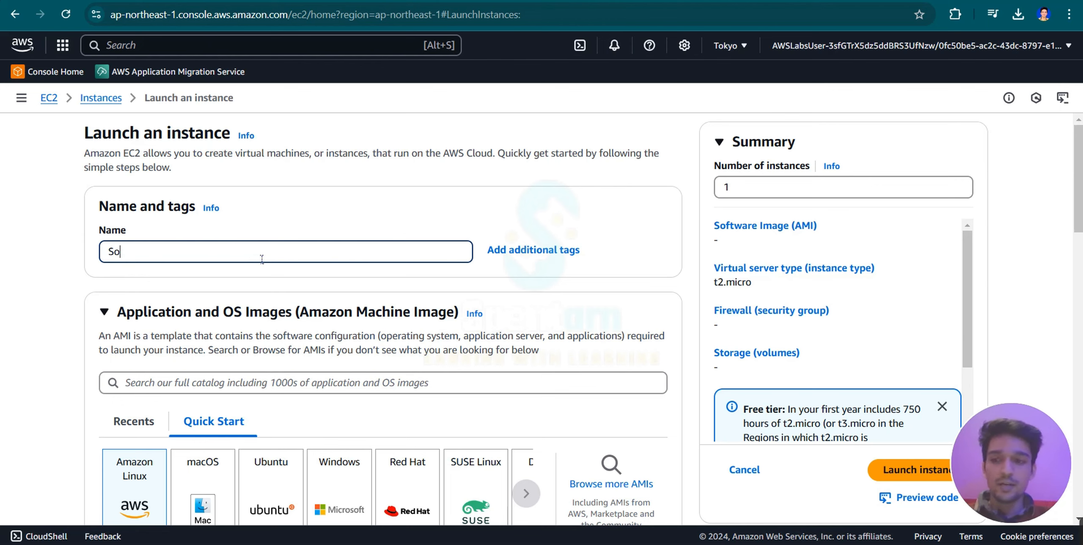
pyautogui.write('pentarn')
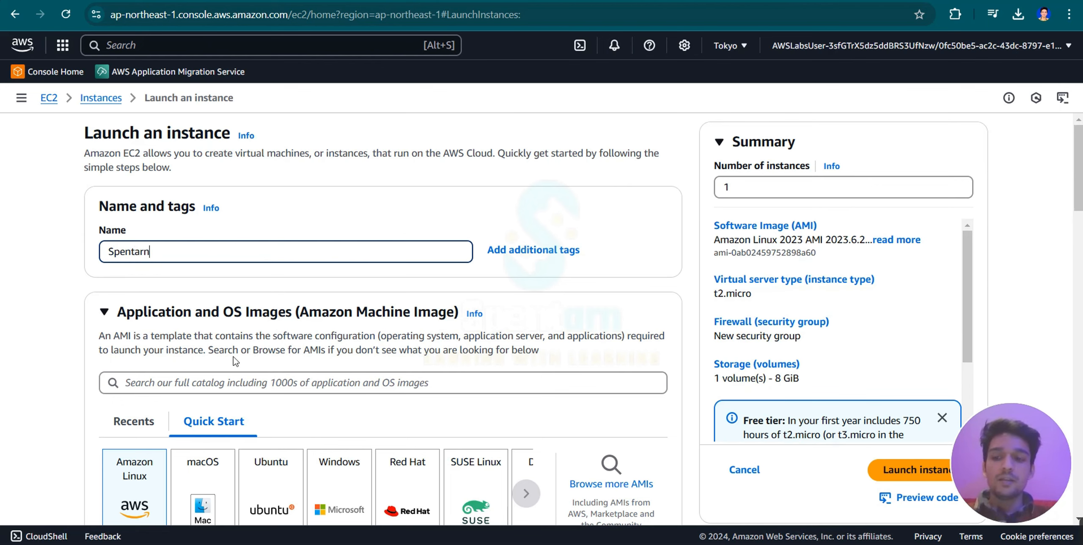
# Review the Amazon Linux machine image choices and keep Amazon Linux 2023 AMI for the new instance.
pyautogui.scroll(-3, 235, 360)
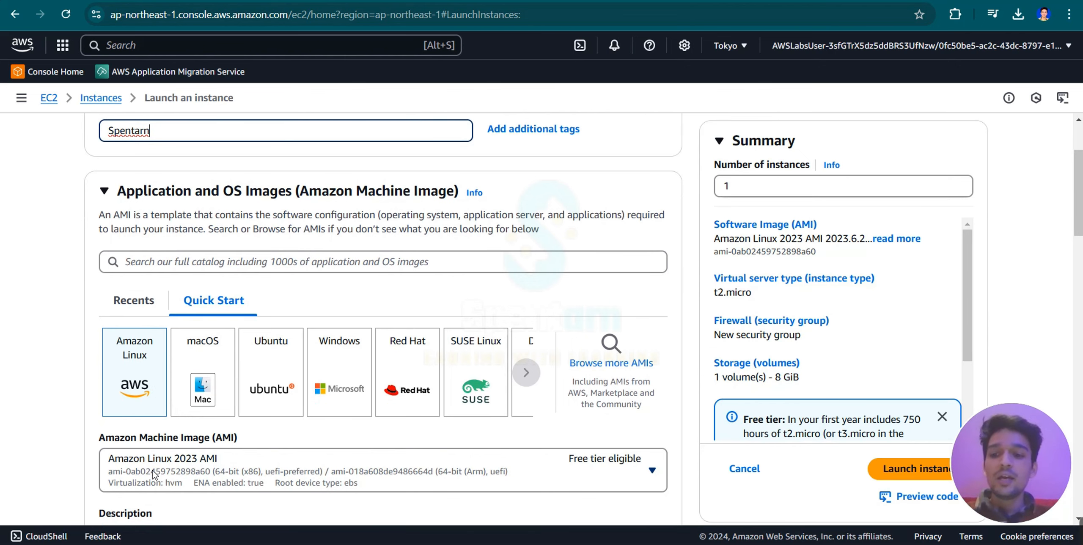
pyautogui.scroll(-3, 154, 474)
pyautogui.click(189, 375)
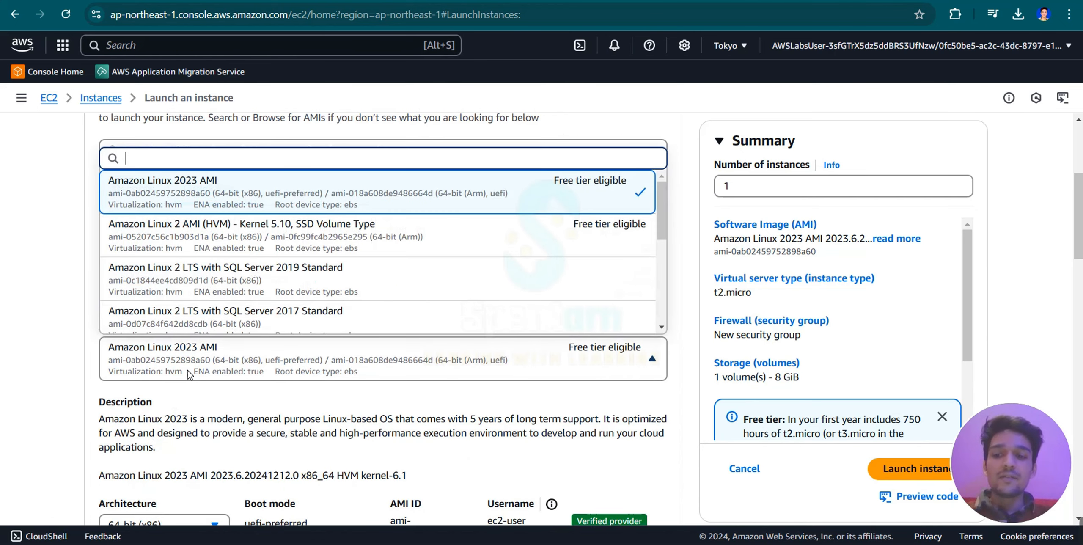
pyautogui.click(189, 374)
pyautogui.scroll(-3, 189, 374)
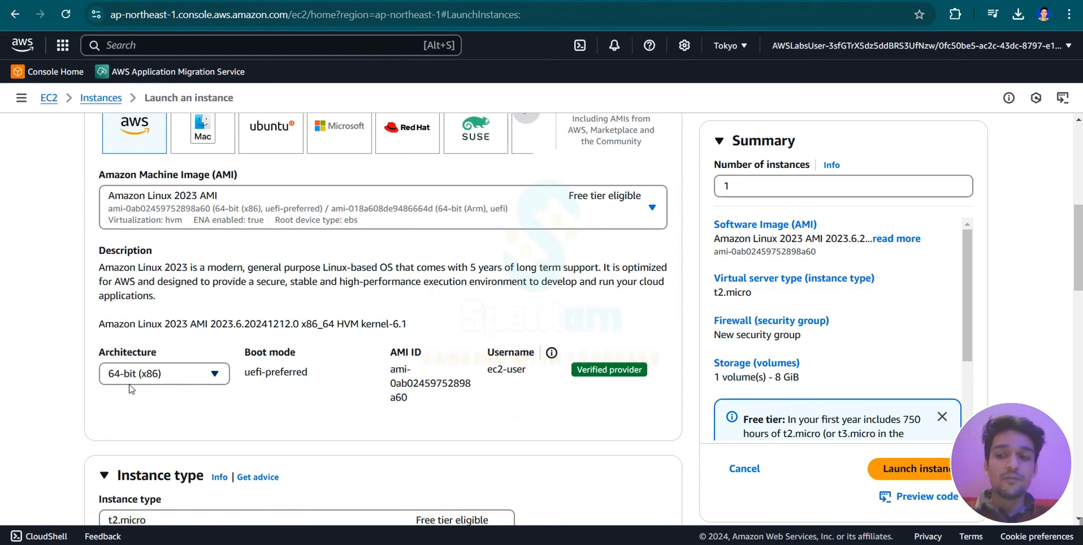
# Browse the available instance types with their vCPU, memory and pricing, and keep t2.micro.
pyautogui.scroll(-3, 153, 385)
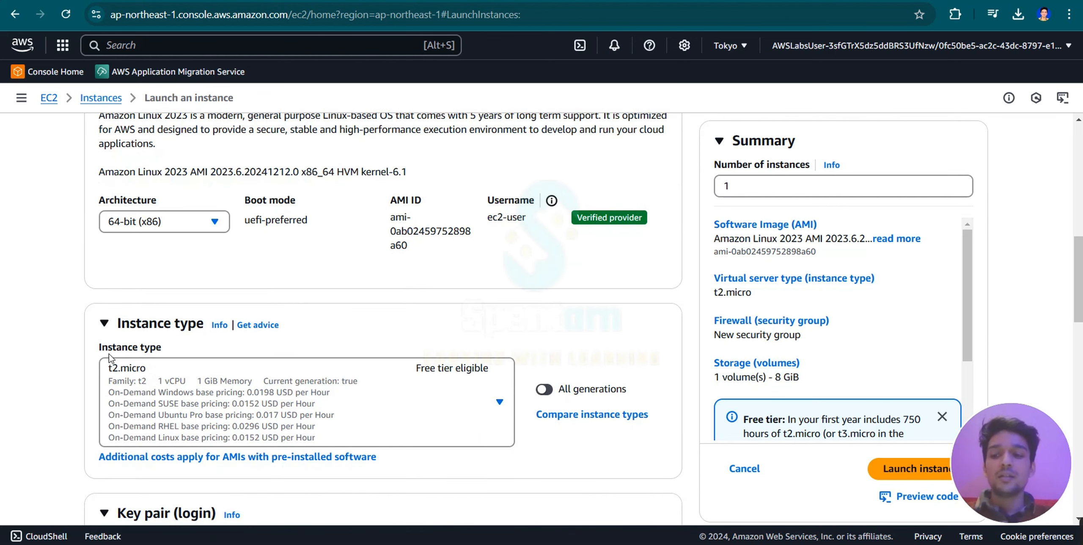
pyautogui.click(167, 383)
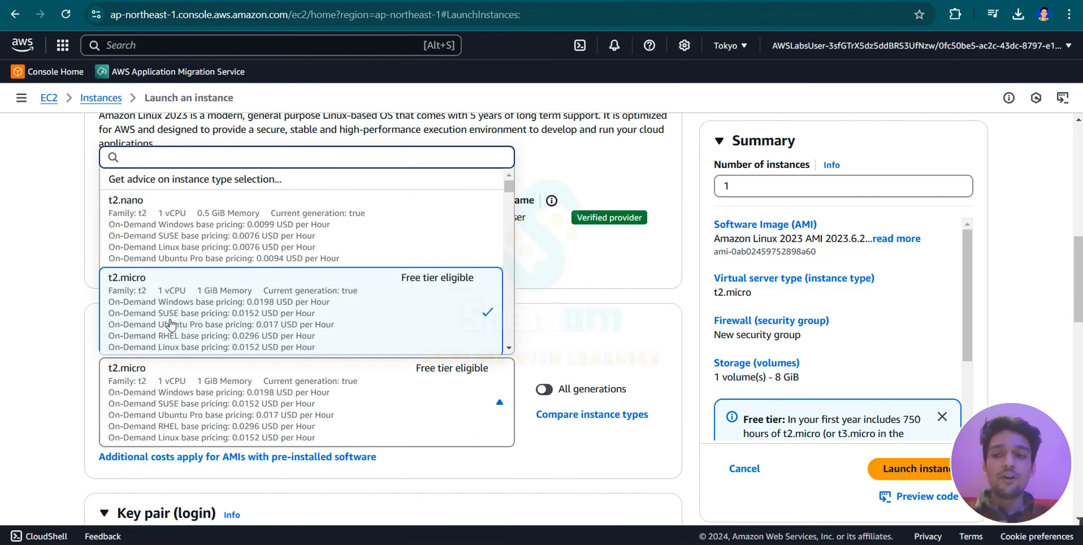
pyautogui.scroll(-2, 205, 291)
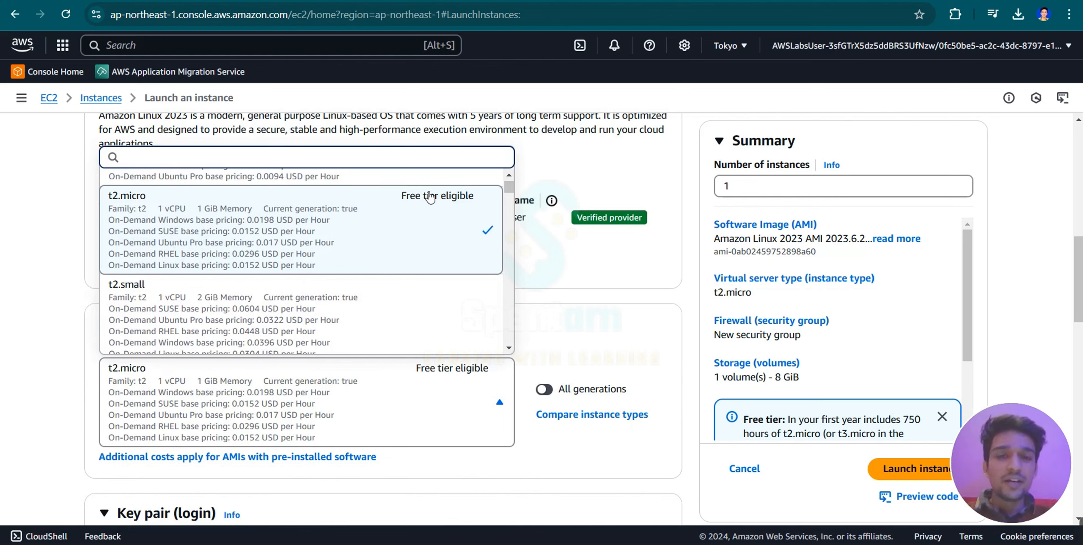
pyautogui.scroll(-2, 321, 267)
pyautogui.scroll(2, 320, 267)
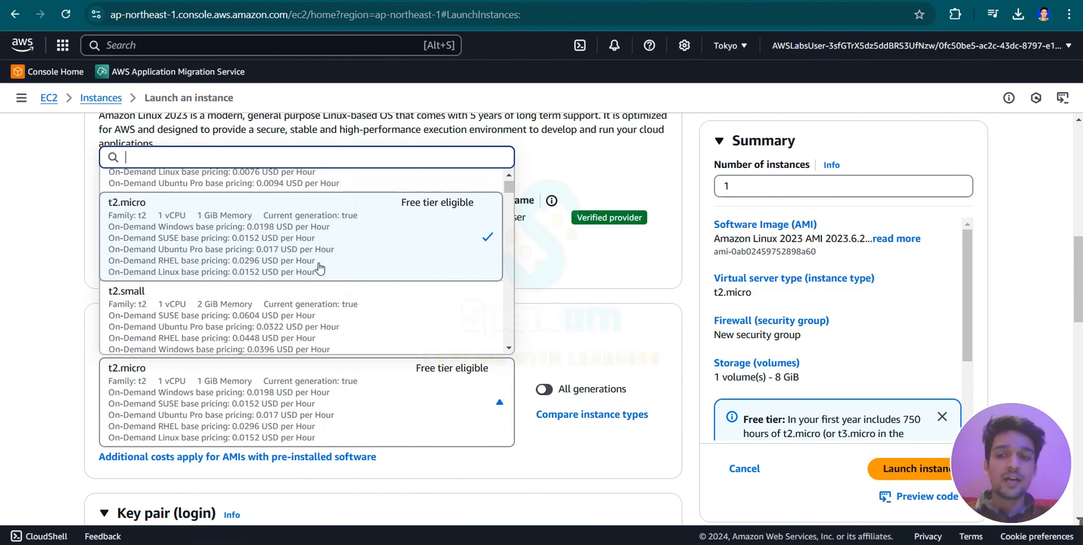
pyautogui.scroll(-15, 320, 267)
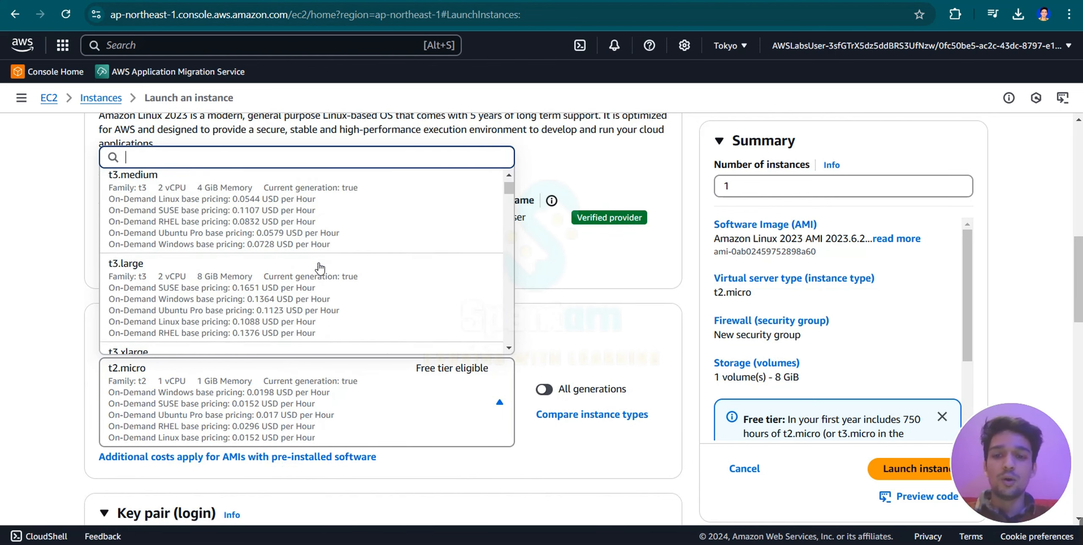
pyautogui.scroll(-15, 320, 268)
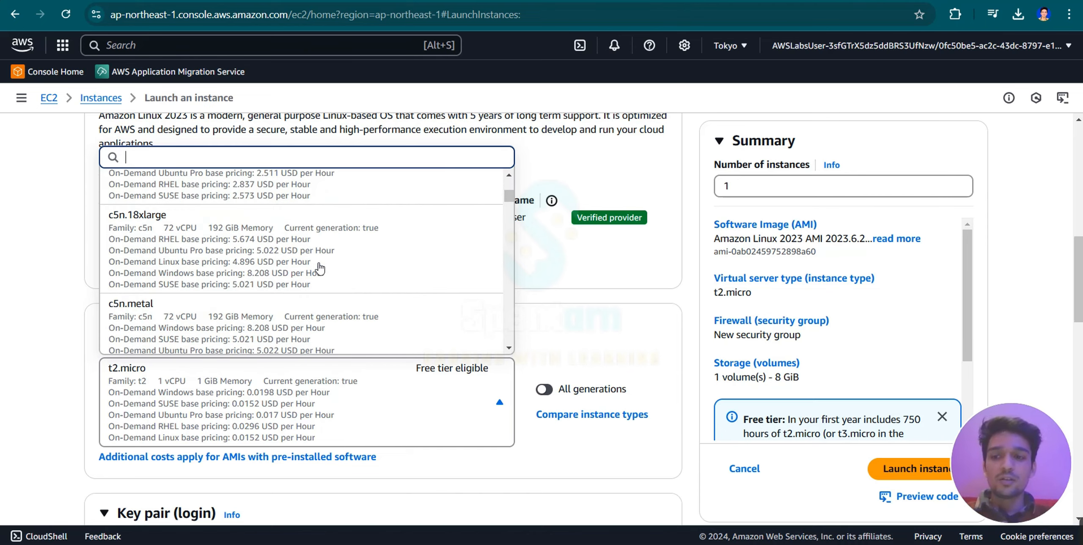
pyautogui.scroll(15, 321, 267)
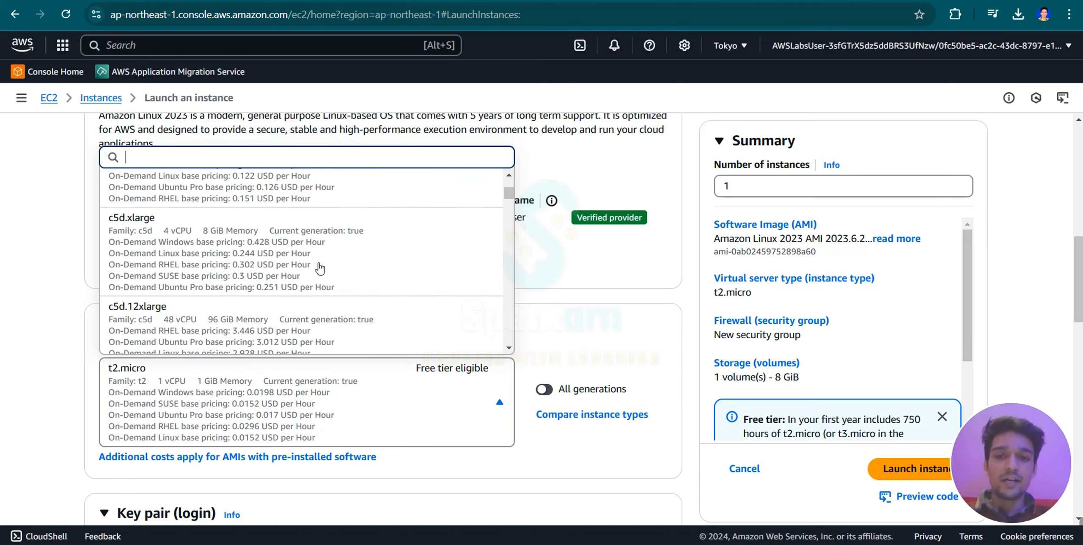
pyautogui.scroll(10, 320, 267)
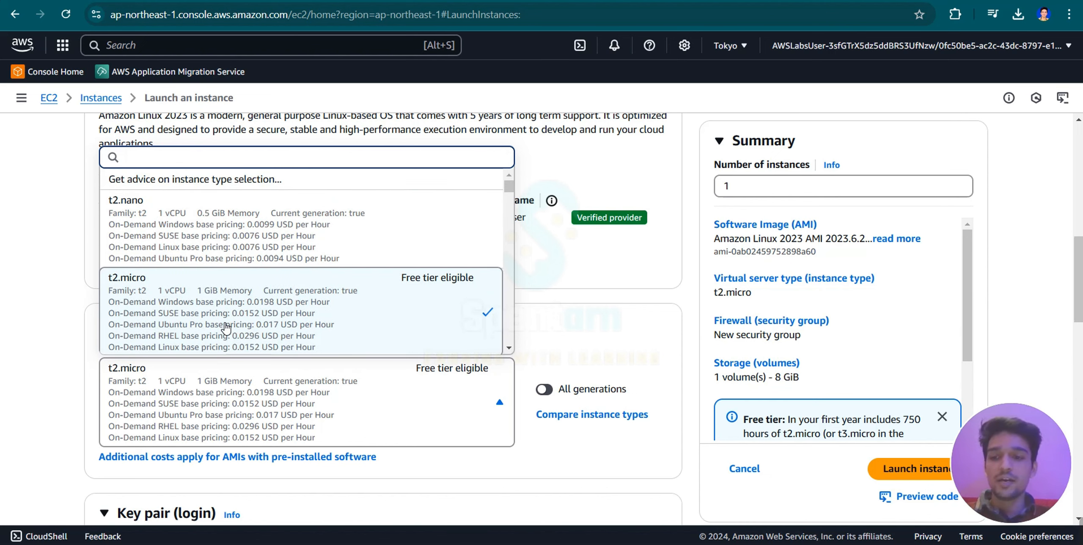
pyautogui.click(26, 365)
# Set the instance's key pair option to Proceed without a key pair (Not recommended).
pyautogui.scroll(-7, 25, 363)
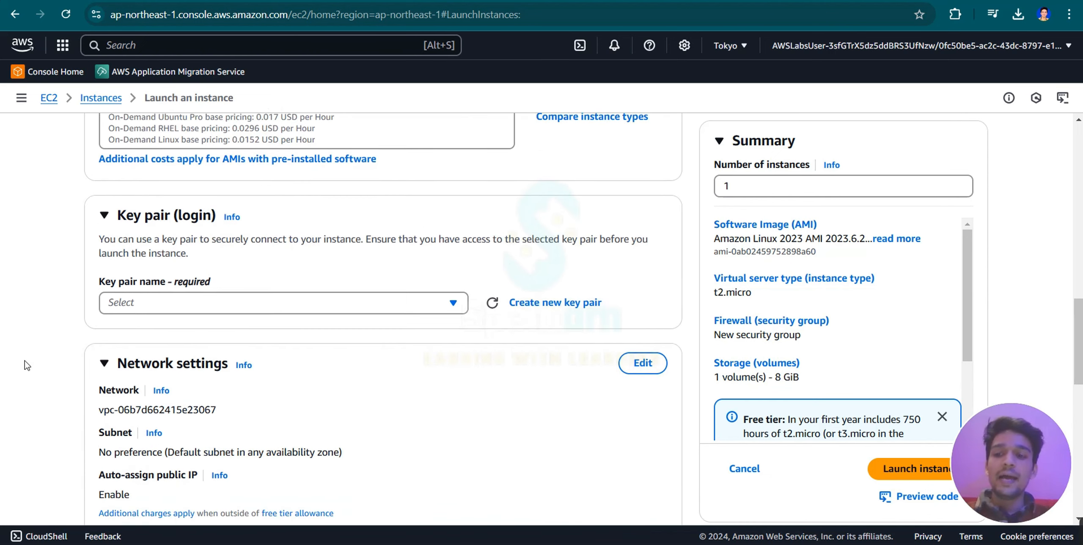
pyautogui.click(178, 298)
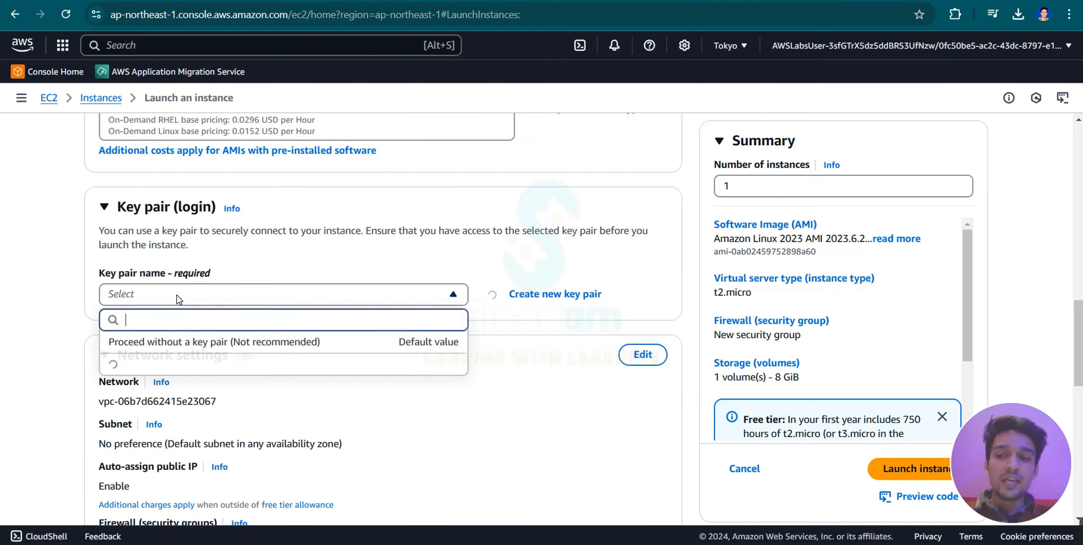
pyautogui.click(203, 343)
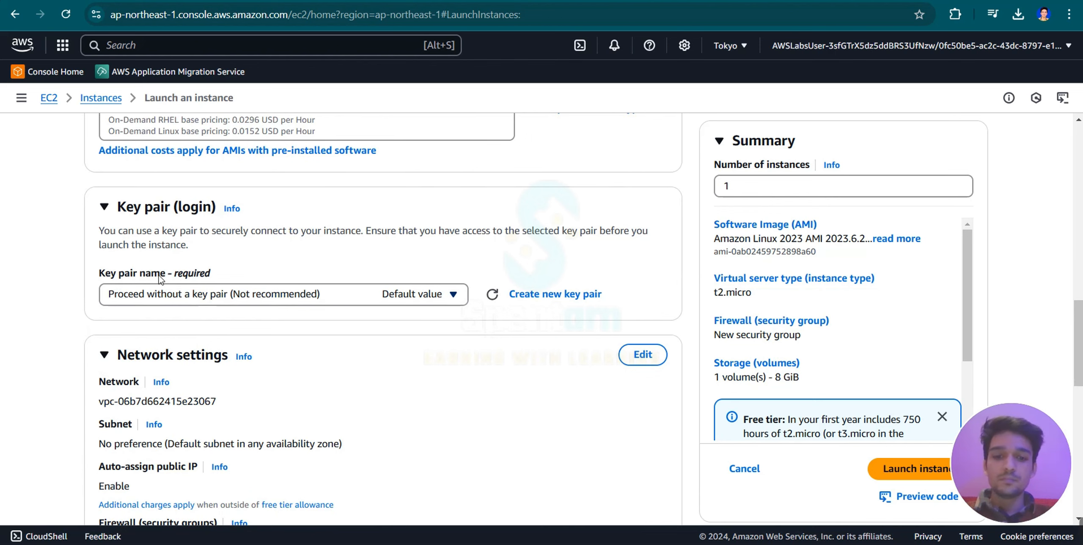
# Review the instance's network, storage and advanced details without changing them, and launch the instance.
pyautogui.scroll(-4, 160, 280)
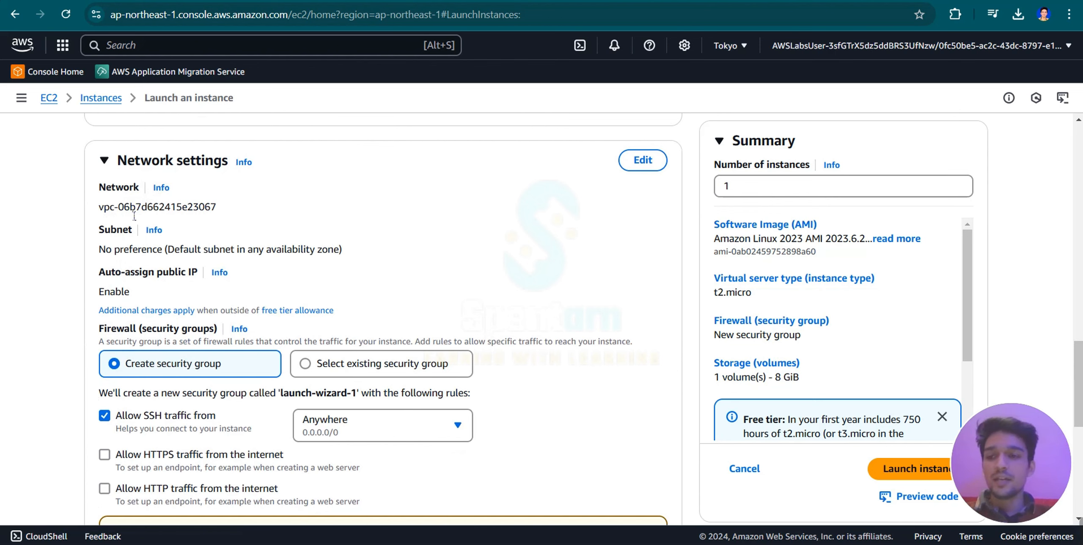
pyautogui.scroll(-2, 38, 324)
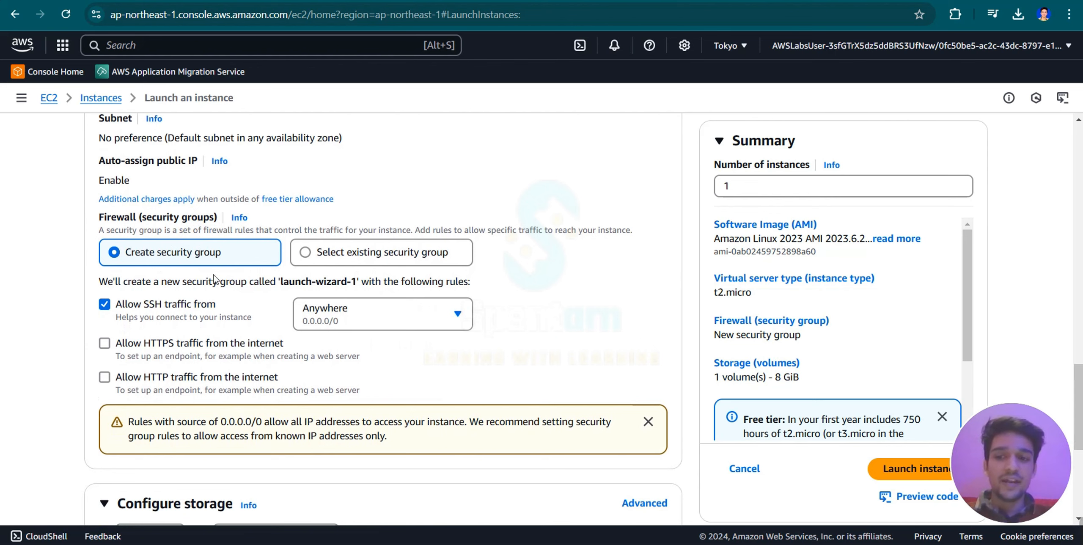
pyautogui.scroll(-2, 15, 366)
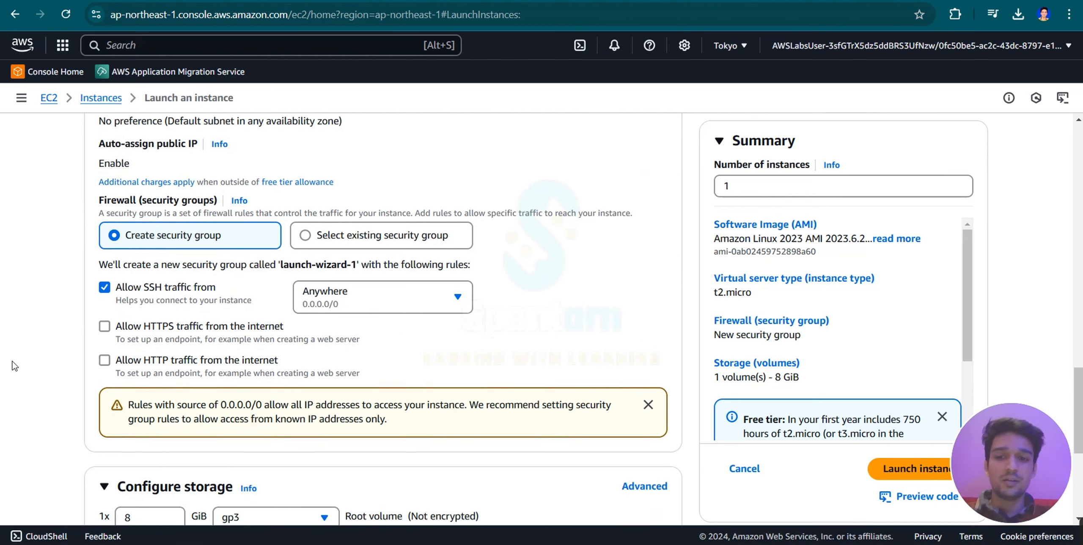
pyautogui.scroll(-4, 15, 366)
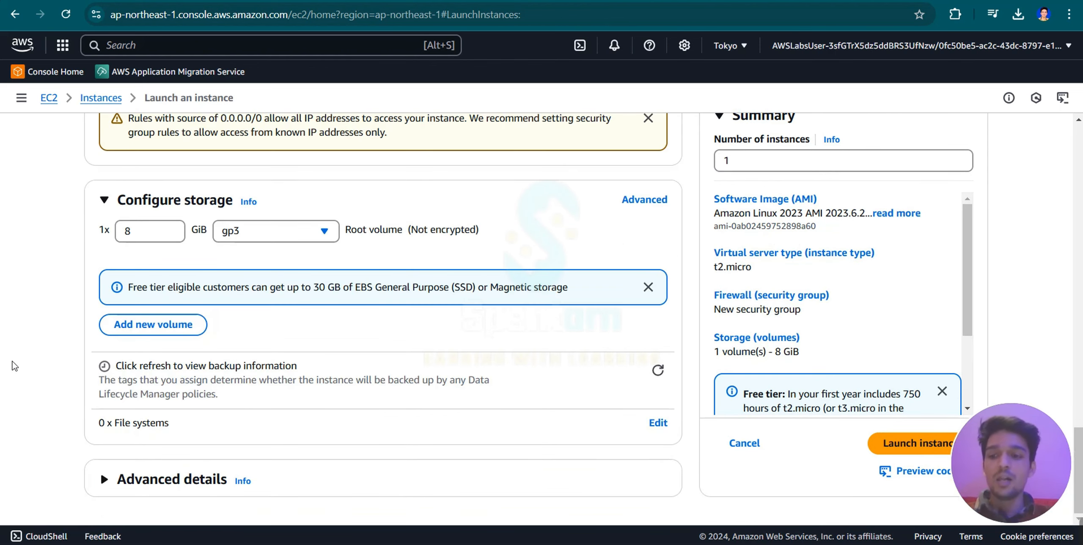
pyautogui.click(153, 480)
pyautogui.scroll(-5, 156, 486)
pyautogui.scroll(-15, 156, 487)
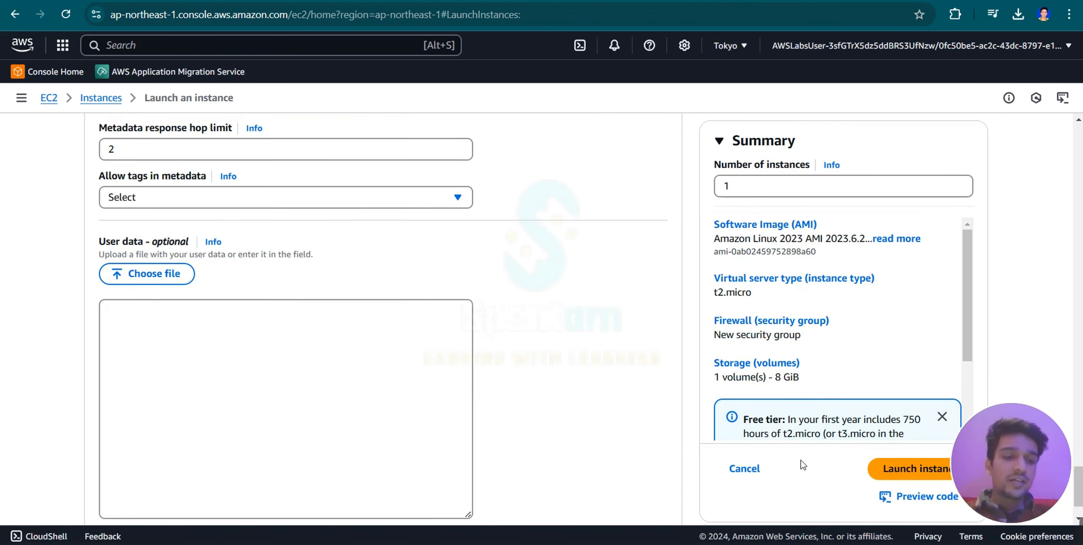
pyautogui.click(890, 444)
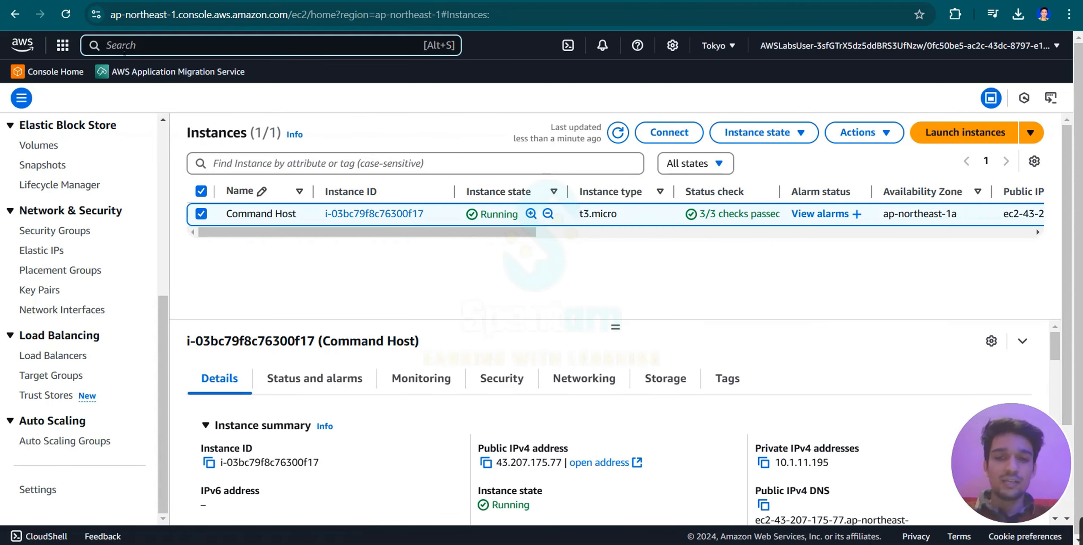
# Search for s3 and open the S3 service.
pyautogui.click(124, 48)
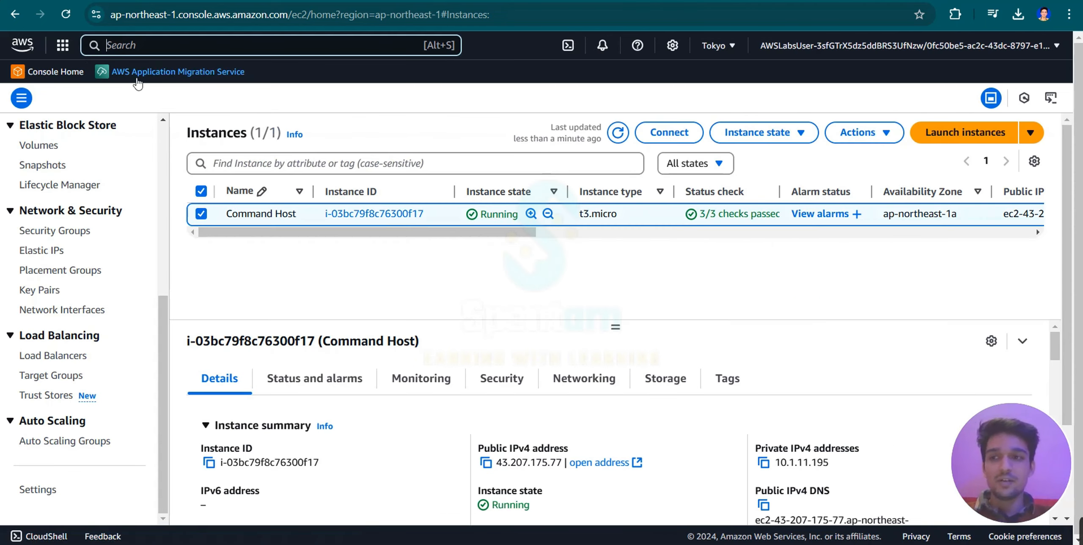
pyautogui.write('s3')
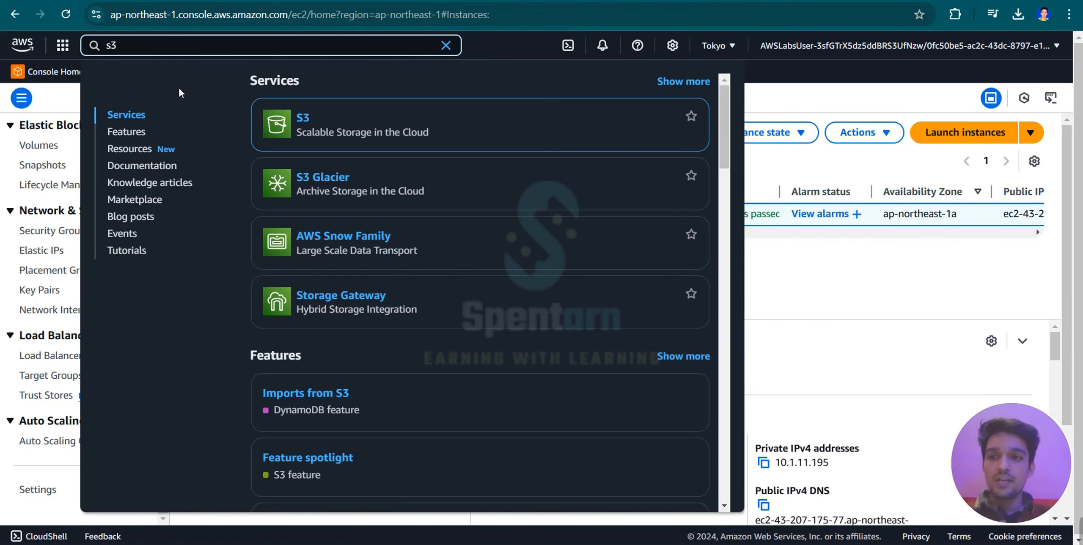
pyautogui.click(301, 124)
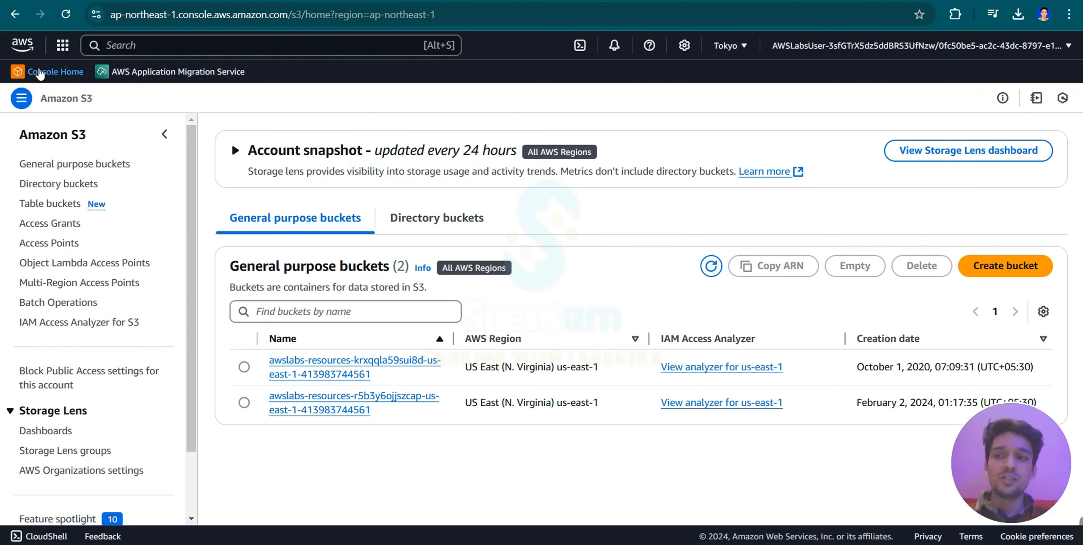
# Return to Console Home and add S3 to the favorites from the recently visited services.
pyautogui.click(21, 45)
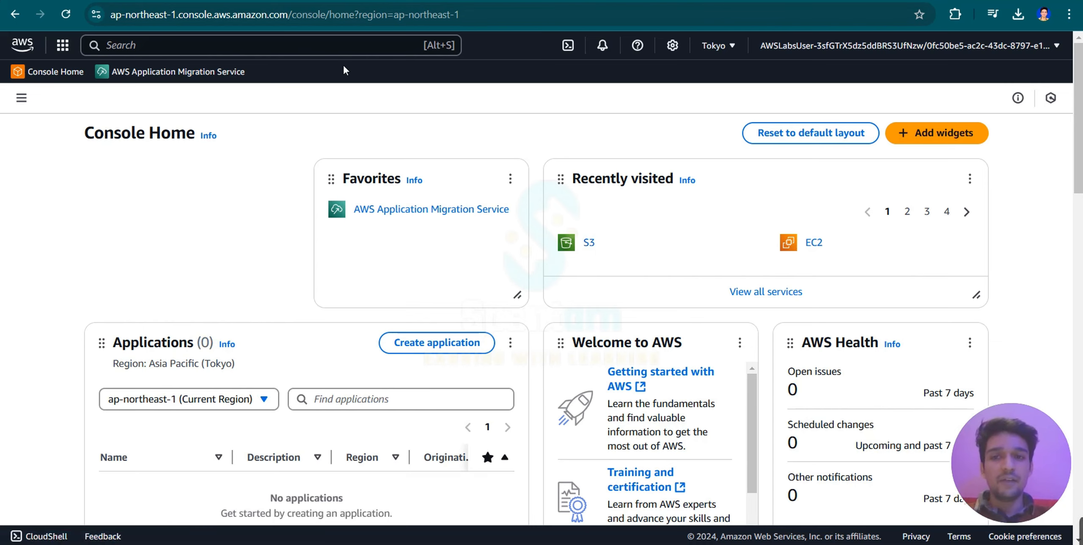
pyautogui.click(63, 46)
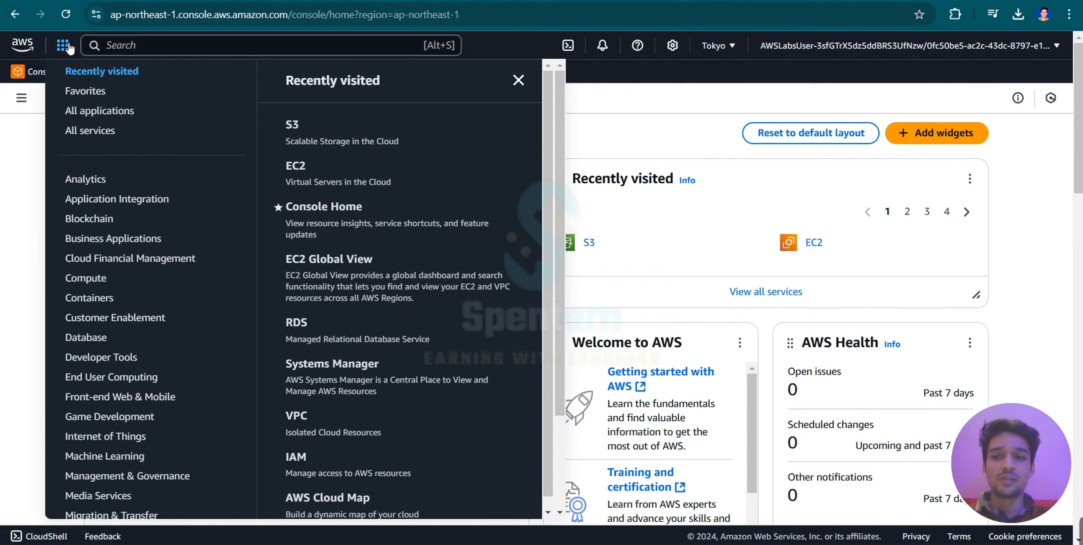
pyautogui.click(278, 125)
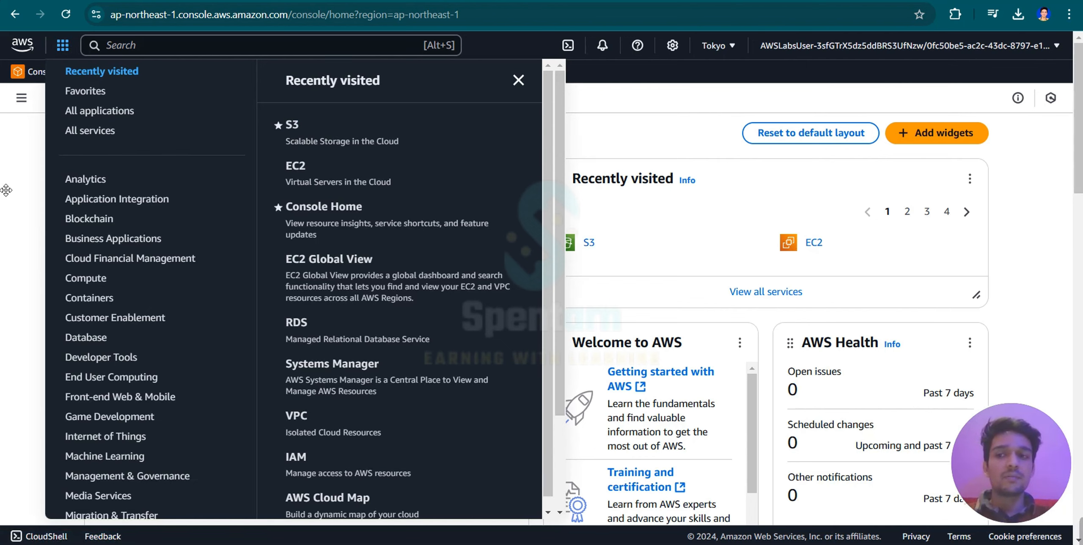
pyautogui.click(31, 198)
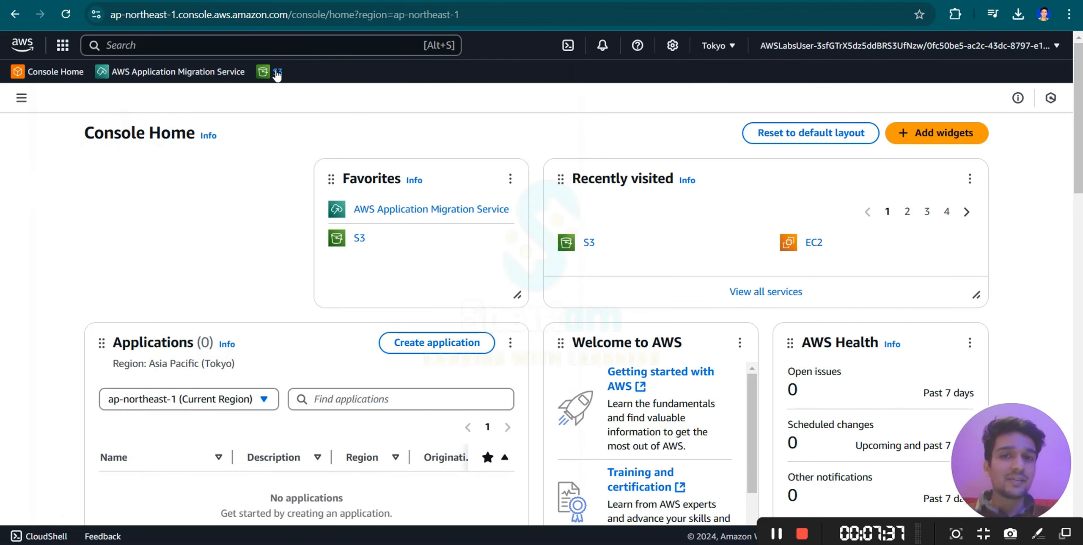
# Remove S3 from the favorite services.
pyautogui.click(62, 46)
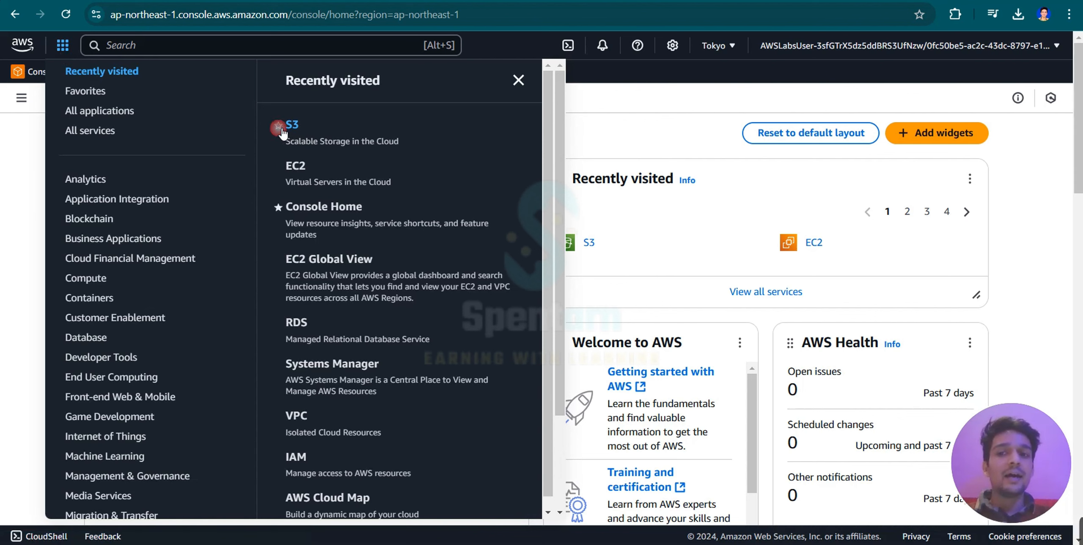
pyautogui.click(19, 161)
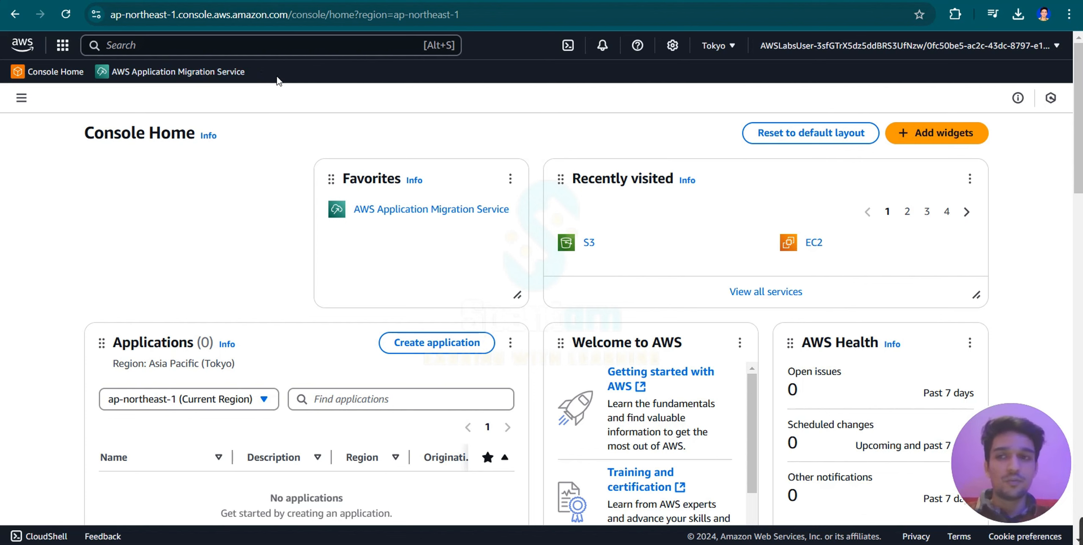
# Add both S3 and EC2 to the favorites from the recently visited services.
pyautogui.click(63, 46)
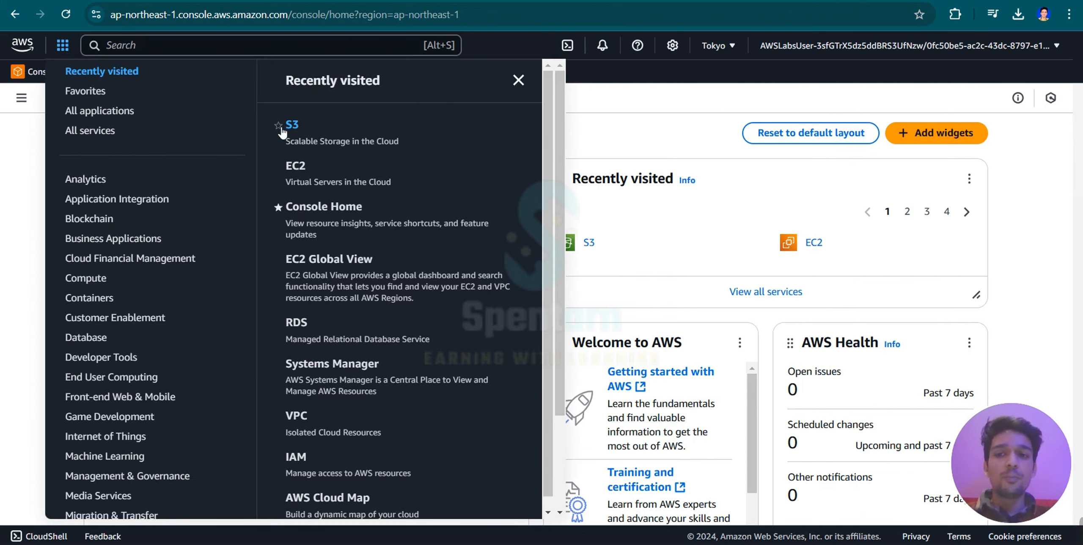
pyautogui.click(278, 126)
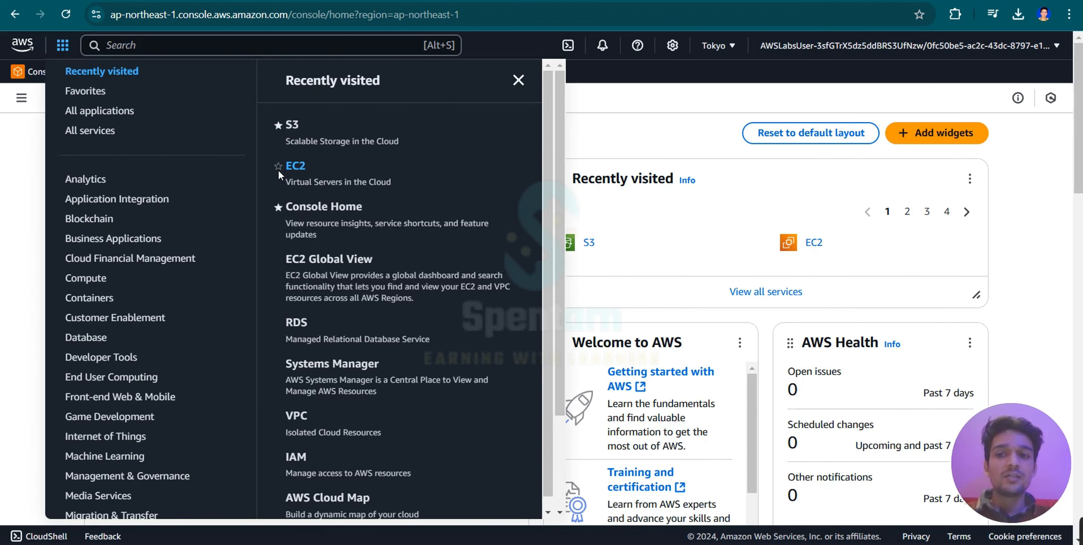
pyautogui.click(278, 166)
pyautogui.click(7, 249)
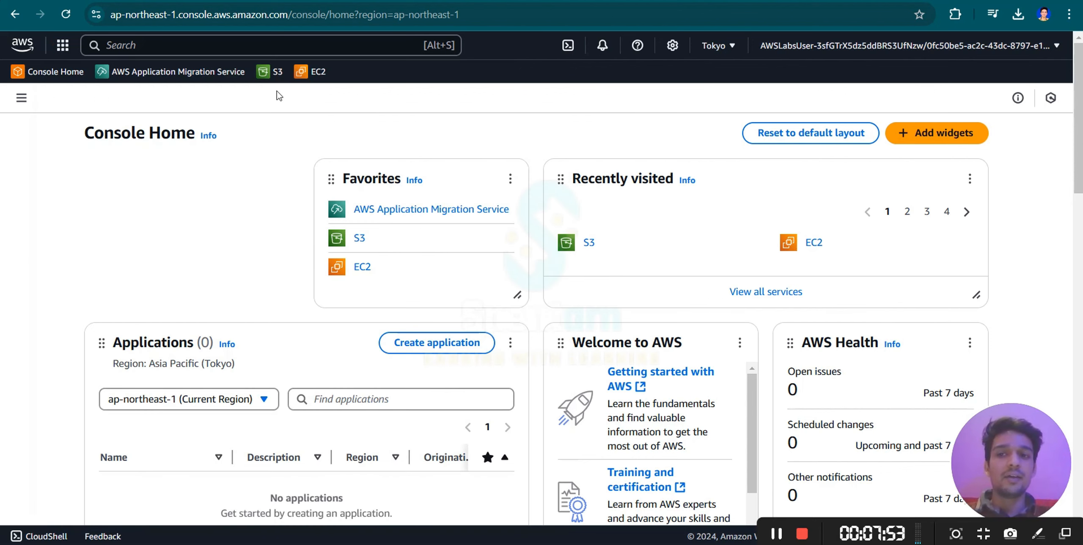